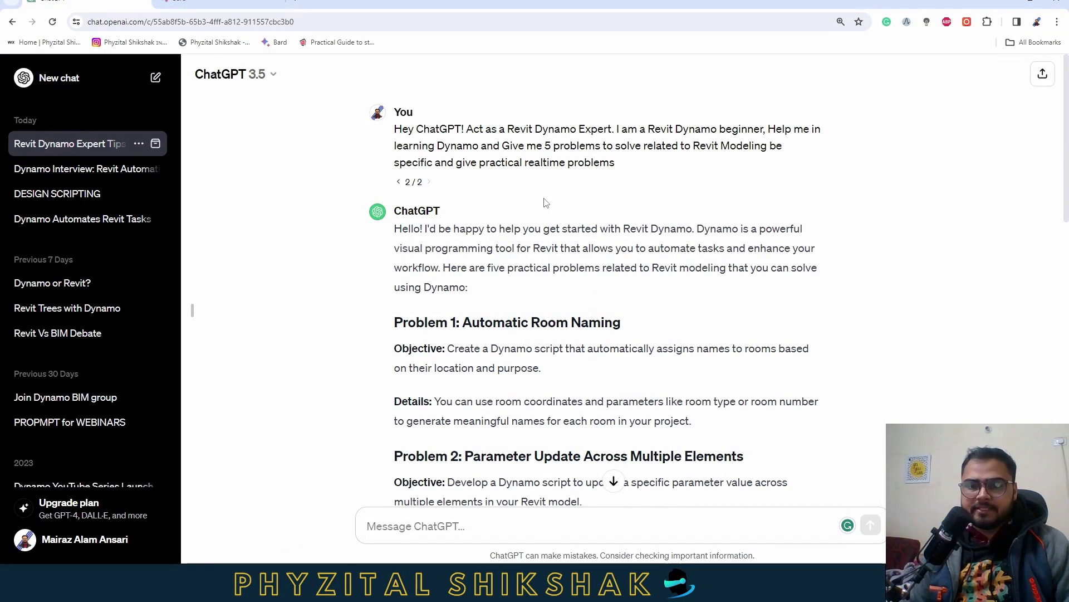
Copy the earlier Dynamo beginner prompt, paste it, accept the 'real-time' spelling fix and resend it.
{"action": "left_click_drag", "start_coordinate": [616, 163], "coordinate": [417, 146]}
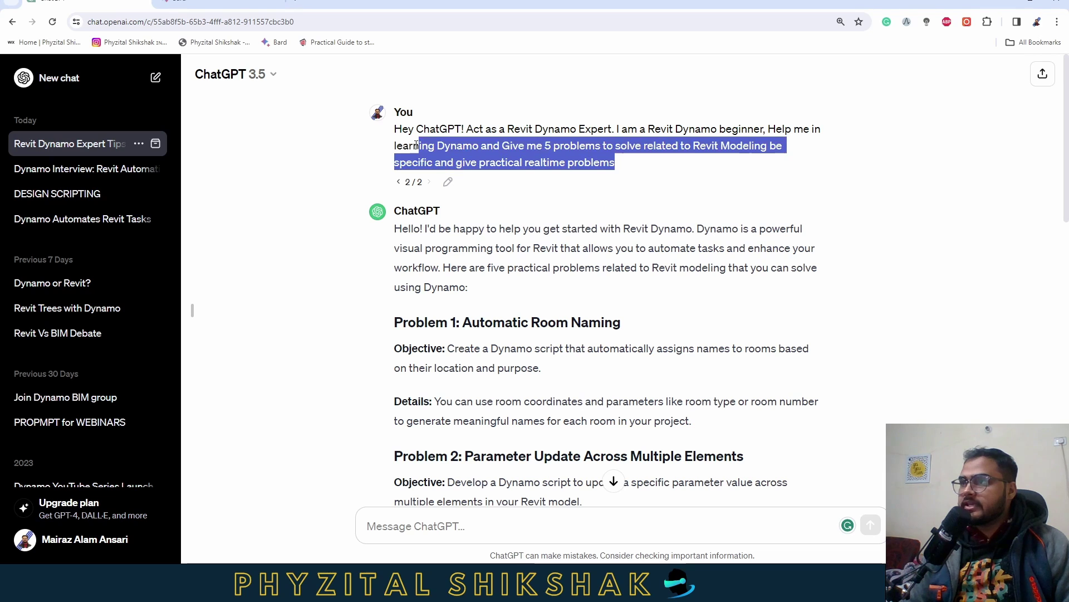
{"action": "left_click", "coordinate": [507, 511]}
{"action": "type", "text": "Hey ChatGPT! Act as a Revit Dynamo Expert. I am a Revit Dynamo beginner, Help me in learning Dynamo and Give me 5 problems to solve related to Revit Modeling be specific and give practical realtime problems"}
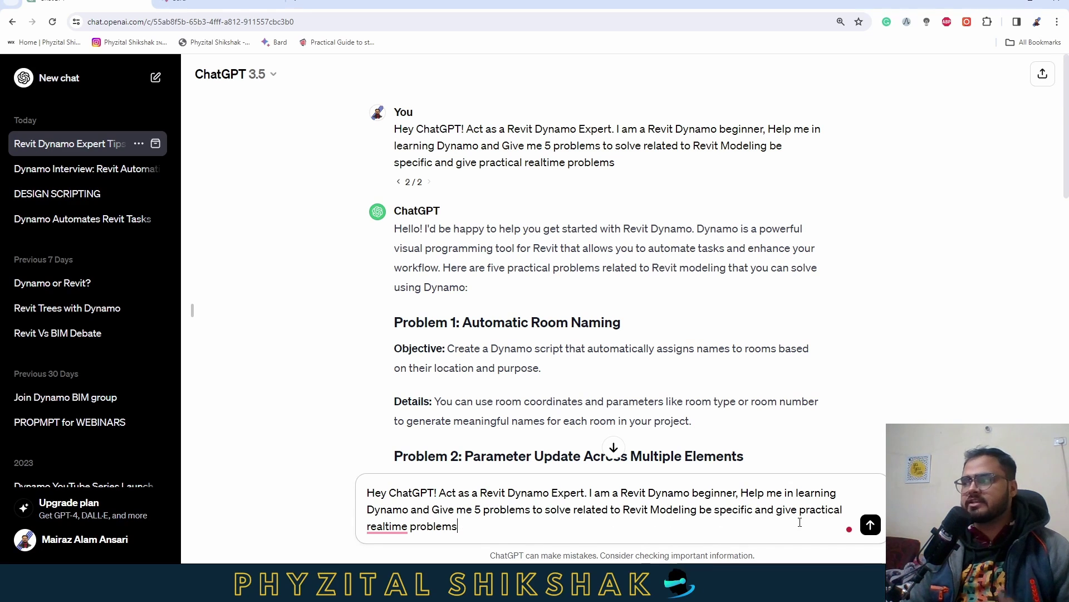
{"action": "mouse_move", "coordinate": [400, 523]}
{"action": "left_click", "coordinate": [392, 454]}
{"action": "key", "text": "Return"}
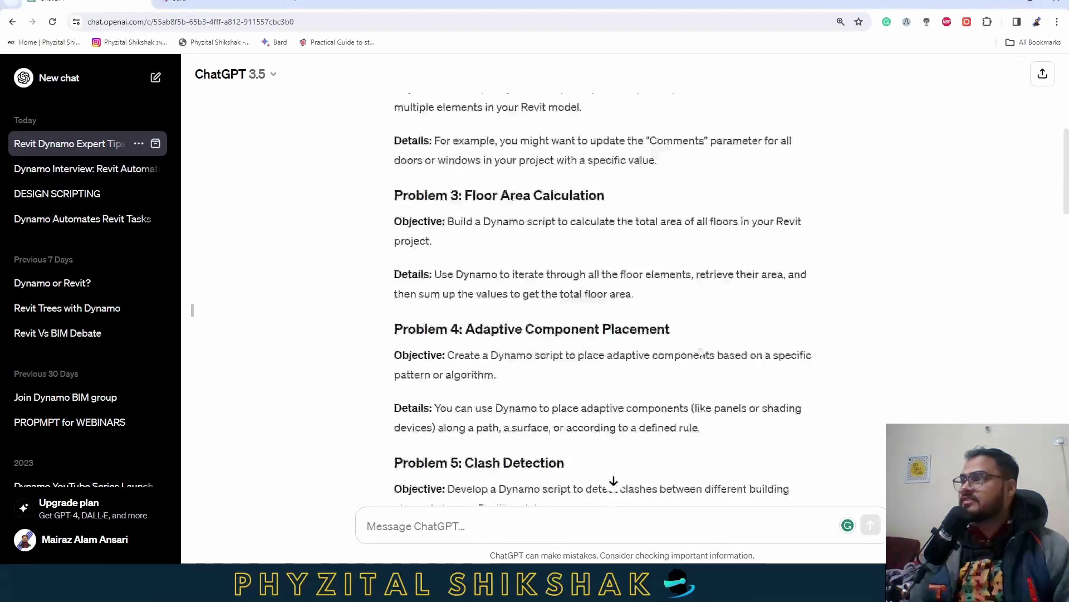
{"action": "scroll", "coordinate": [524, 298], "scroll_direction": "up", "scroll_amount": 7}
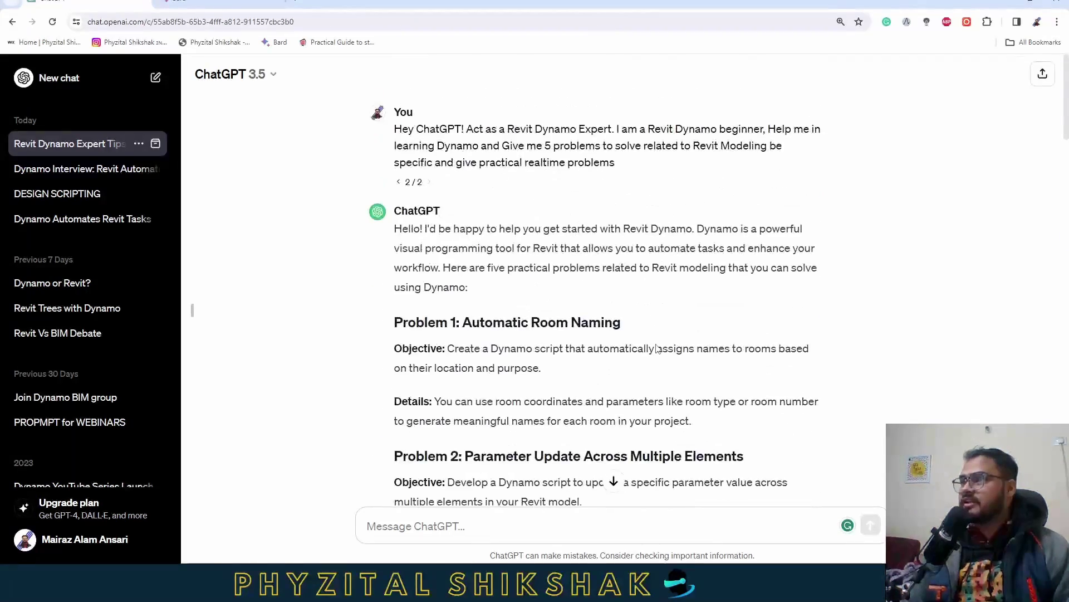
{"action": "scroll", "coordinate": [490, 279], "scroll_direction": "down", "scroll_amount": 1}
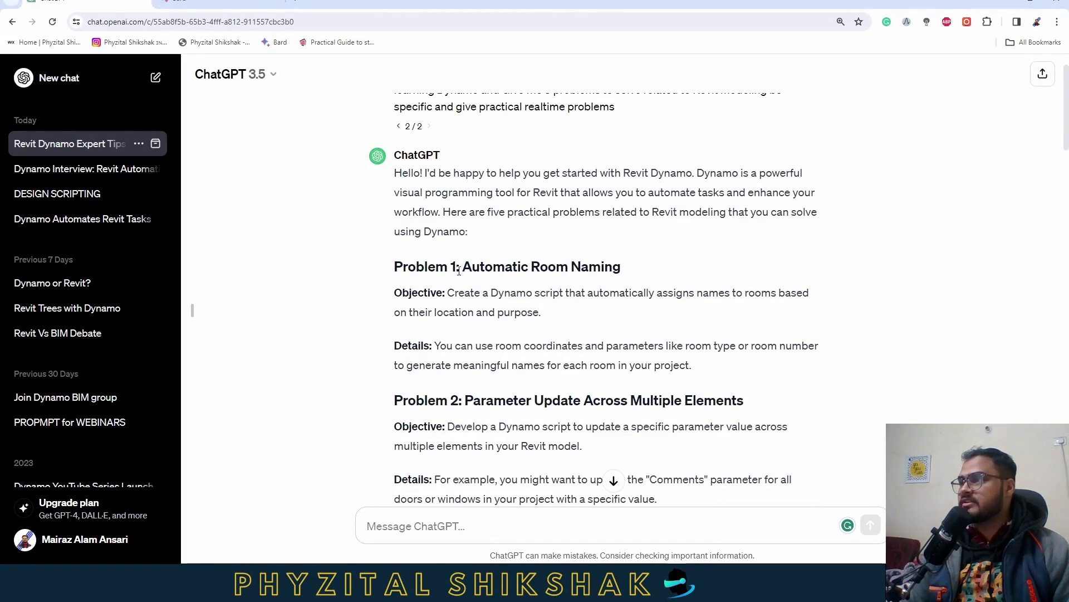
{"action": "left_click_drag", "start_coordinate": [695, 345], "coordinate": [487, 347]}
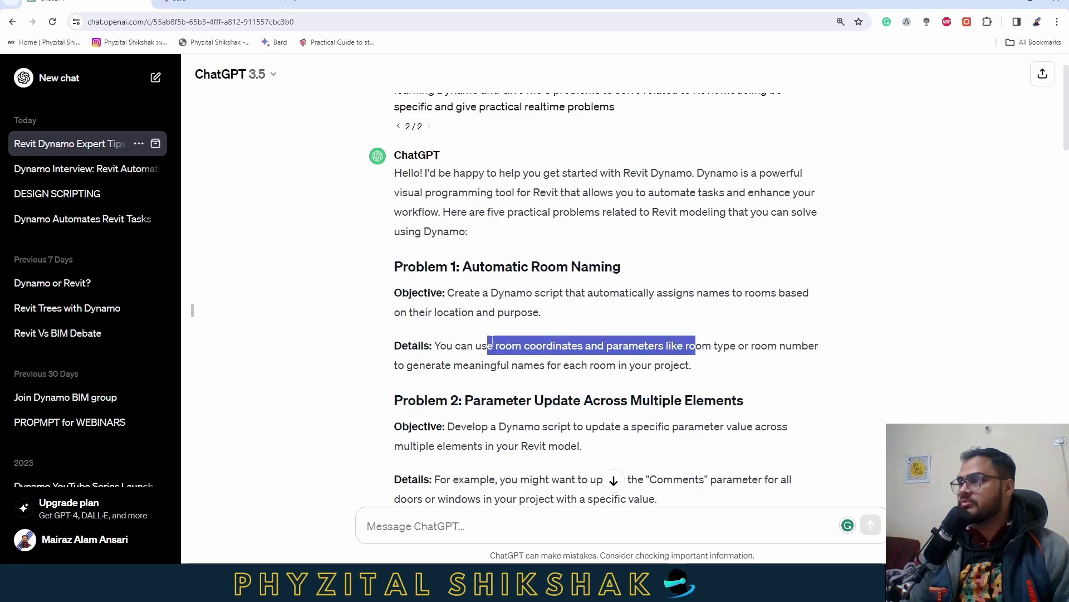
{"action": "scroll", "coordinate": [578, 321], "scroll_direction": "down", "scroll_amount": 3}
{"action": "scroll", "coordinate": [557, 279], "scroll_direction": "down", "scroll_amount": 8}
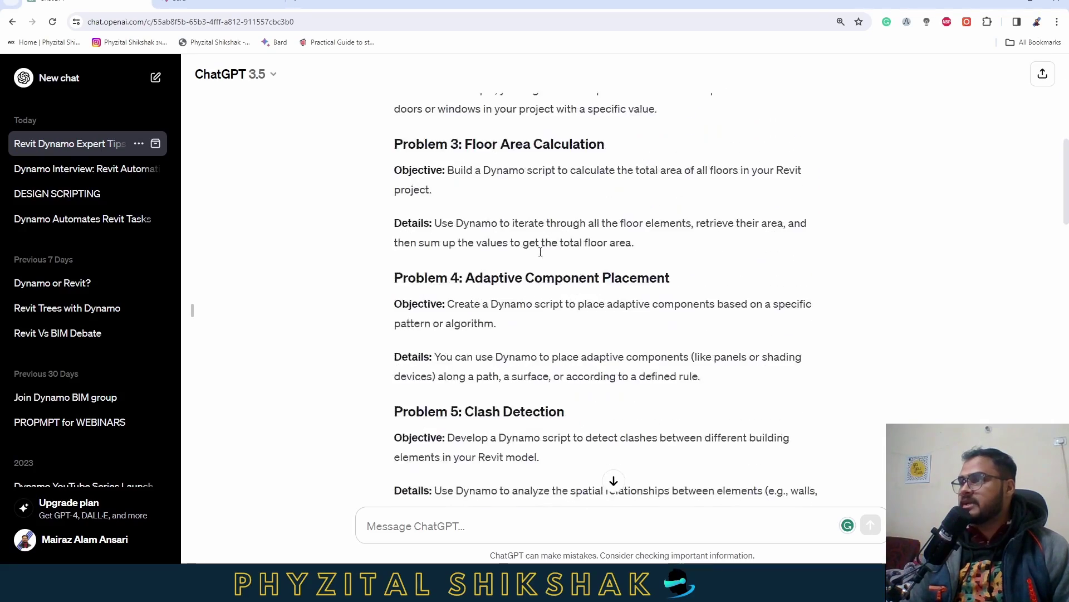
{"action": "scroll", "coordinate": [544, 254], "scroll_direction": "down", "scroll_amount": 10}
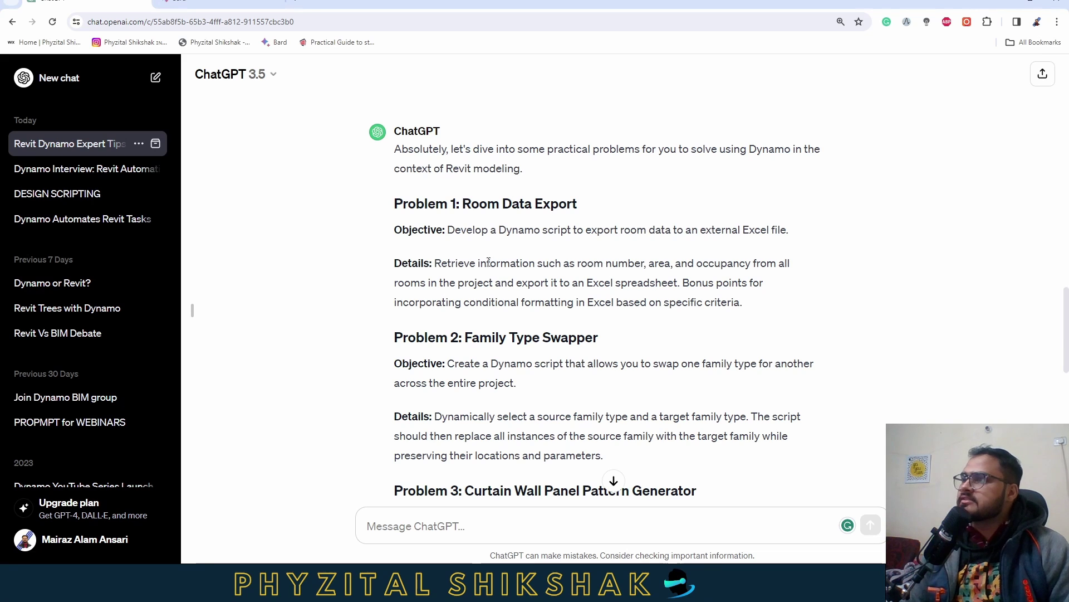
{"action": "left_click_drag", "start_coordinate": [461, 204], "coordinate": [579, 205]}
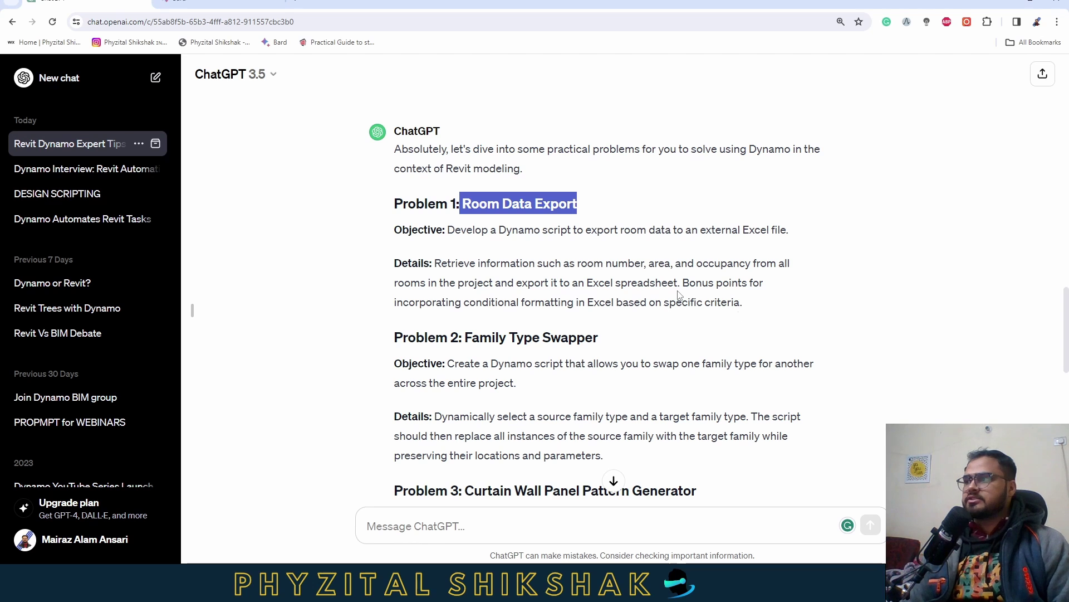
{"action": "left_click_drag", "start_coordinate": [678, 284], "coordinate": [435, 267]}
{"action": "left_click", "coordinate": [440, 268]}
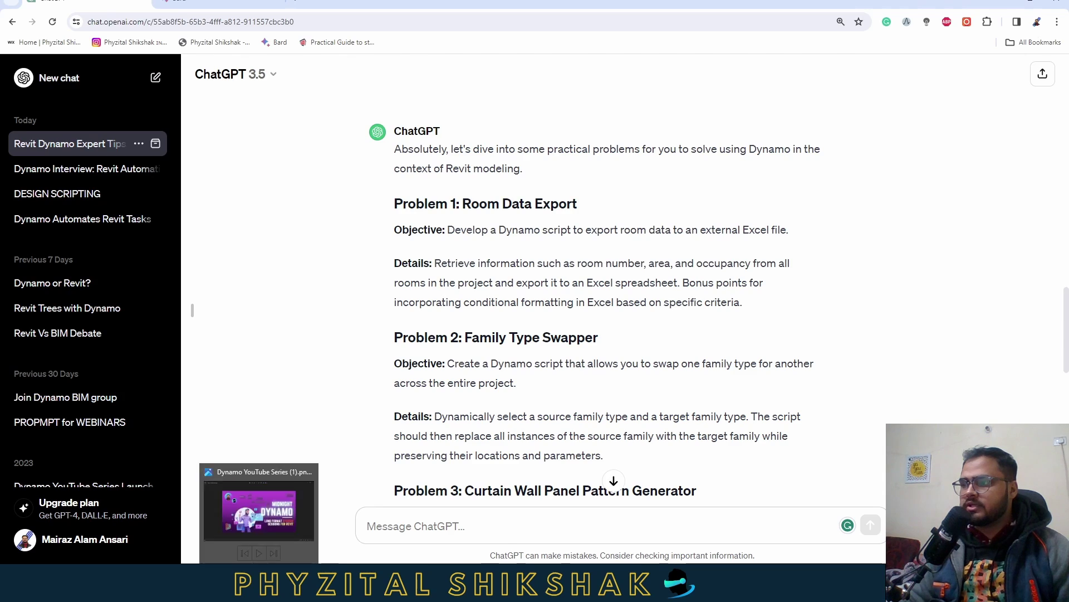
{"action": "left_click", "coordinate": [265, 490]}
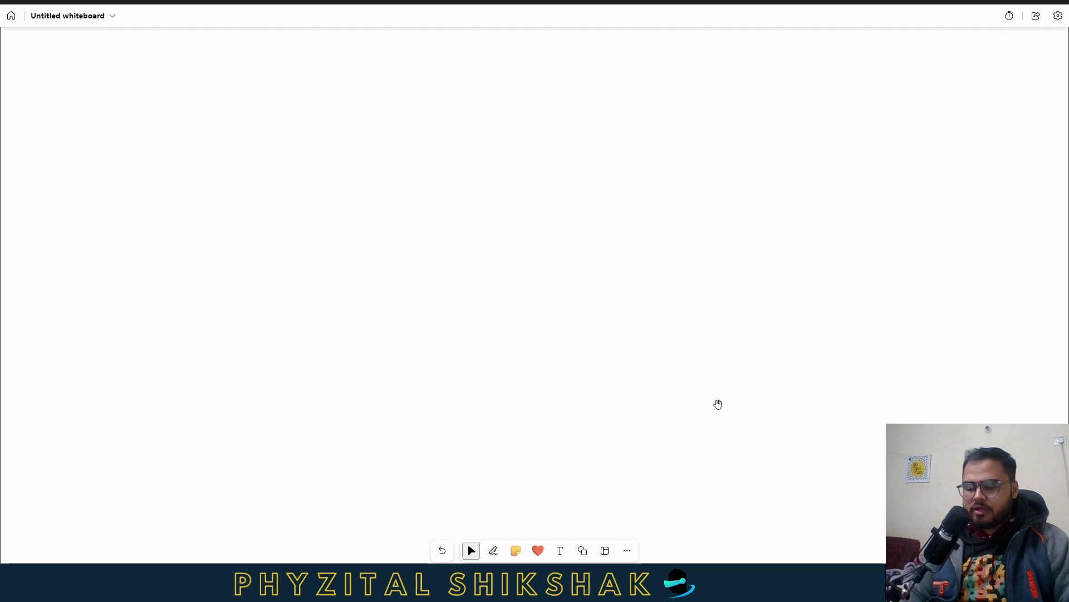
With the red pen, handwrite the title Rooms and headings Name, Number, Department, Occupancy.
{"action": "left_click", "coordinate": [493, 550]}
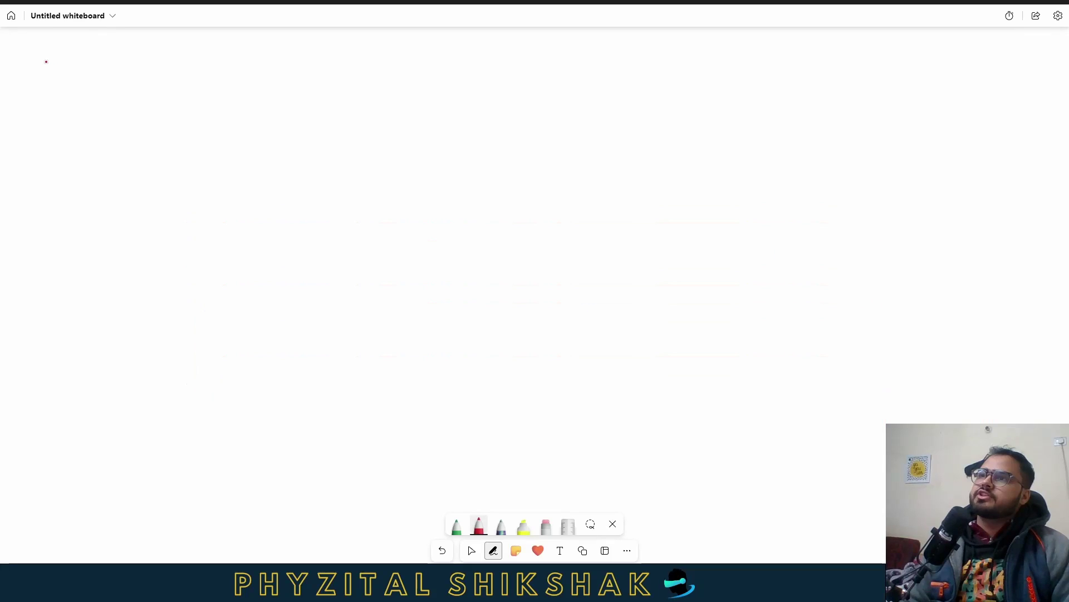
{"action": "mouse_move", "coordinate": [46, 61]}
{"action": "left_mouse_down"}
{"action": "mouse_move", "coordinate": [35, 88]}
{"action": "mouse_move", "coordinate": [89, 81]}
{"action": "left_mouse_up"}
{"action": "left_click_drag", "start_coordinate": [94, 85], "coordinate": [106, 87]}
{"action": "left_click_drag", "start_coordinate": [36, 84], "coordinate": [128, 86]}
{"action": "left_click", "coordinate": [151, 81]}
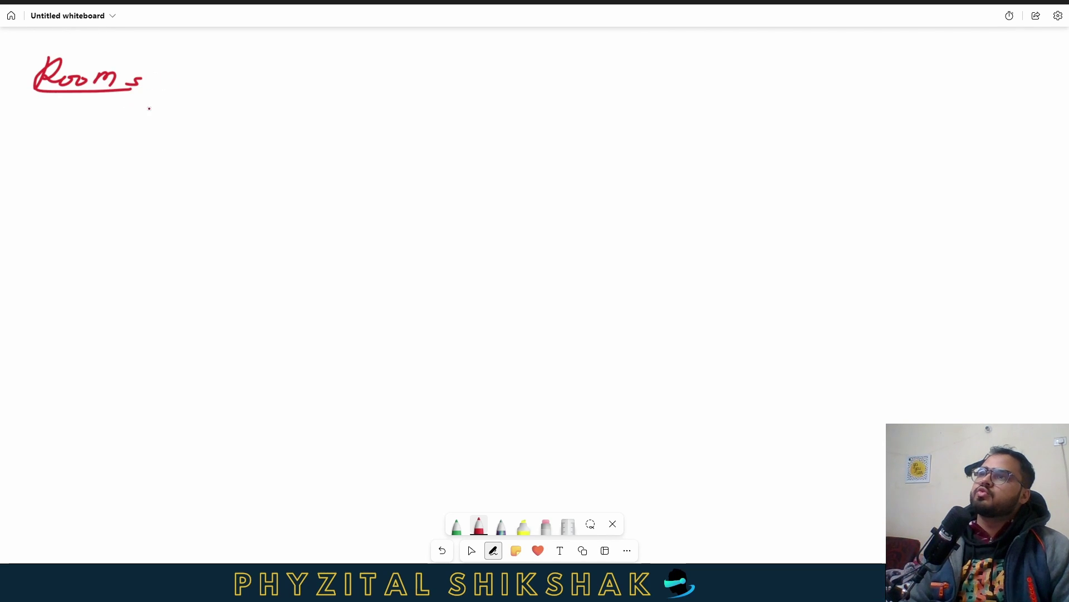
{"action": "mouse_move", "coordinate": [28, 177]}
{"action": "left_mouse_down"}
{"action": "mouse_move", "coordinate": [55, 143]}
{"action": "mouse_move", "coordinate": [73, 162]}
{"action": "mouse_move", "coordinate": [174, 151]}
{"action": "mouse_move", "coordinate": [174, 162]}
{"action": "mouse_move", "coordinate": [270, 166]}
{"action": "mouse_move", "coordinate": [302, 153]}
{"action": "mouse_move", "coordinate": [293, 155]}
{"action": "mouse_move", "coordinate": [435, 159]}
{"action": "mouse_move", "coordinate": [460, 144]}
{"action": "mouse_move", "coordinate": [472, 162]}
{"action": "mouse_move", "coordinate": [563, 156]}
{"action": "left_mouse_up"}
{"action": "mouse_move", "coordinate": [628, 137]}
{"action": "left_mouse_down"}
{"action": "mouse_move", "coordinate": [656, 132]}
{"action": "mouse_move", "coordinate": [684, 158]}
{"action": "mouse_move", "coordinate": [809, 147]}
{"action": "mouse_move", "coordinate": [798, 183]}
{"action": "left_mouse_up"}
{"action": "left_click", "coordinate": [819, 158]}
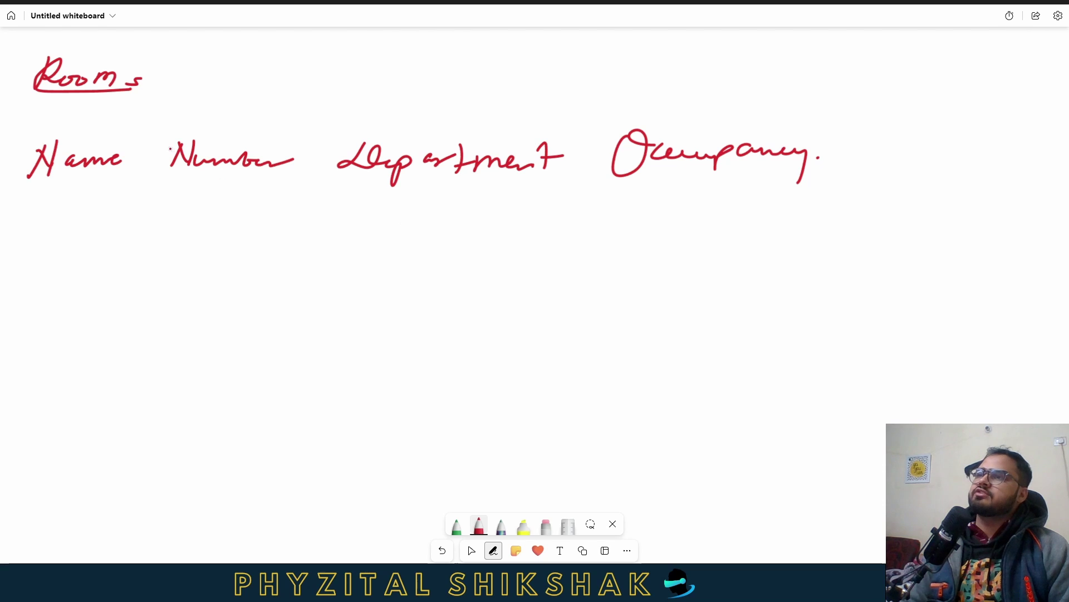
Draw three column dividers and a long underline to turn the headings into a table.
{"action": "left_click_drag", "start_coordinate": [148, 131], "coordinate": [120, 250]}
{"action": "mouse_move", "coordinate": [322, 141]}
{"action": "left_mouse_down"}
{"action": "mouse_move", "coordinate": [306, 208]}
{"action": "mouse_move", "coordinate": [293, 250]}
{"action": "left_mouse_up"}
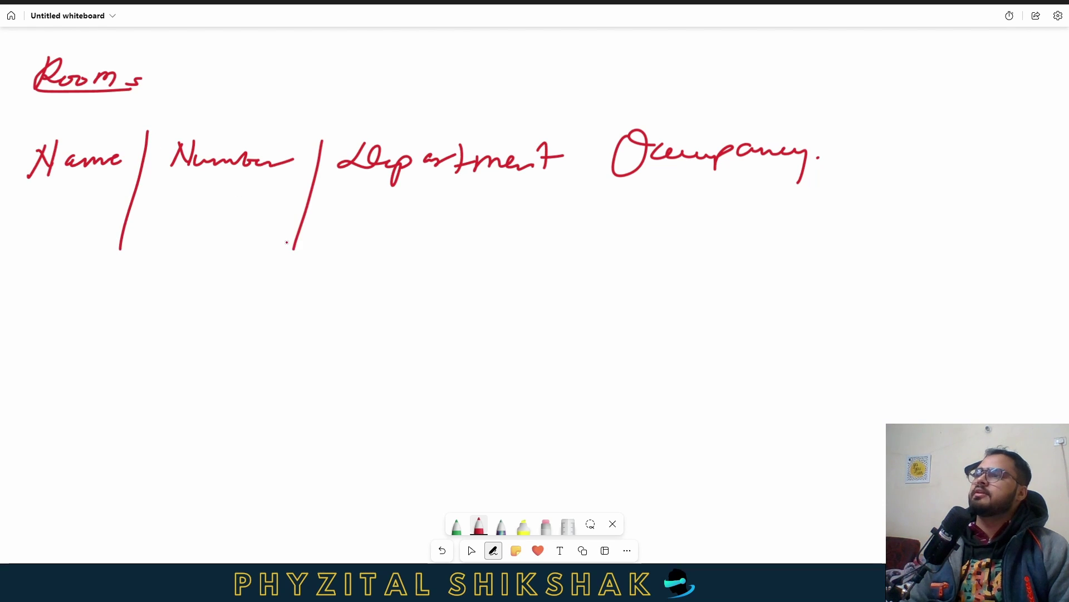
{"action": "left_click_drag", "start_coordinate": [589, 143], "coordinate": [570, 244]}
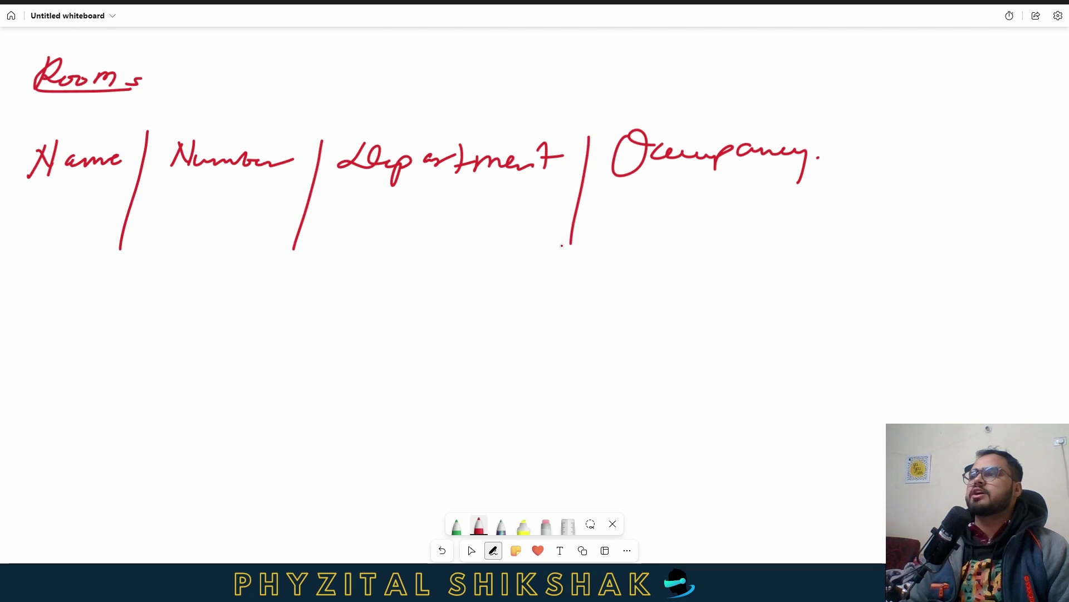
{"action": "mouse_move", "coordinate": [16, 188]}
{"action": "left_mouse_down"}
{"action": "mouse_move", "coordinate": [596, 202]}
{"action": "mouse_move", "coordinate": [826, 189]}
{"action": "left_mouse_up"}
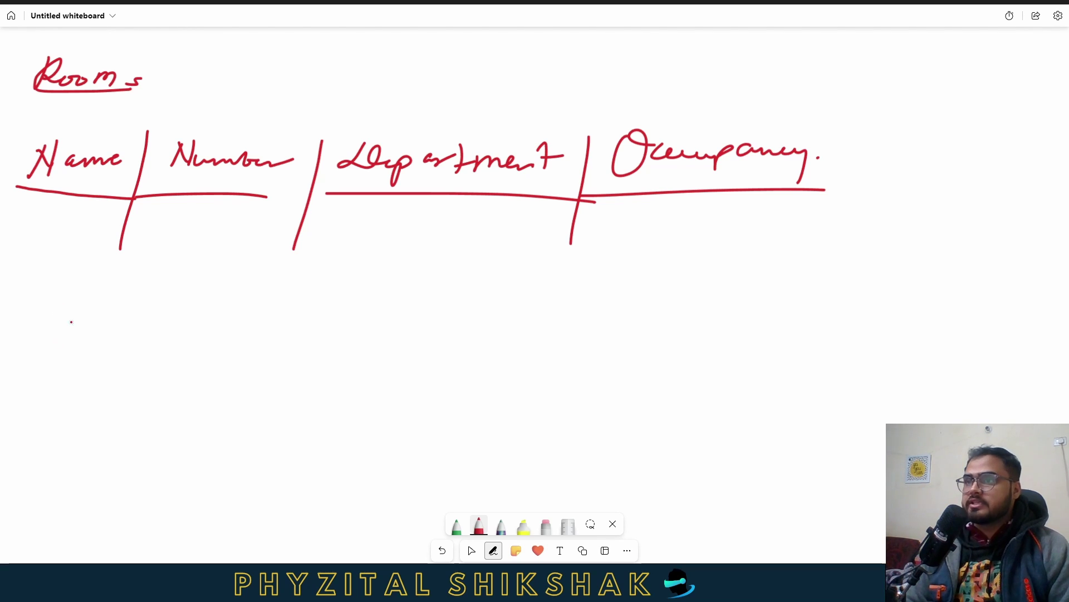
Write Select Room → Properties check, then a bent arrow to an underlined Properties Parameter Value.
{"action": "mouse_move", "coordinate": [89, 281]}
{"action": "left_mouse_down"}
{"action": "mouse_move", "coordinate": [56, 301]}
{"action": "mouse_move", "coordinate": [89, 318]}
{"action": "mouse_move", "coordinate": [166, 313]}
{"action": "mouse_move", "coordinate": [176, 332]}
{"action": "mouse_move", "coordinate": [226, 312]}
{"action": "mouse_move", "coordinate": [250, 325]}
{"action": "mouse_move", "coordinate": [357, 315]}
{"action": "mouse_move", "coordinate": [341, 322]}
{"action": "left_mouse_up"}
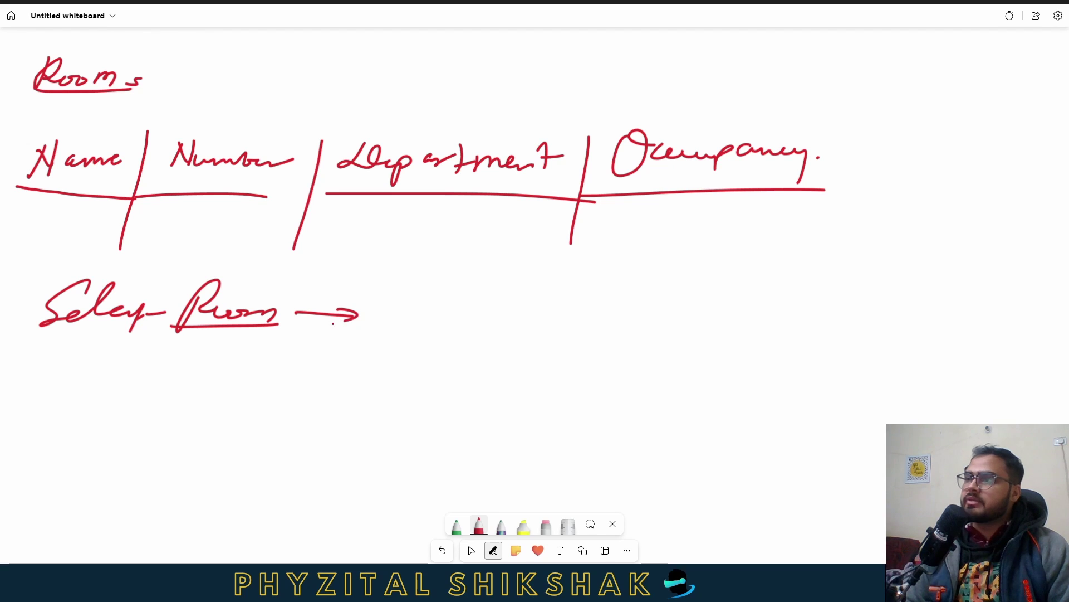
{"action": "mouse_move", "coordinate": [394, 279]}
{"action": "left_mouse_down"}
{"action": "mouse_move", "coordinate": [377, 318]}
{"action": "mouse_move", "coordinate": [410, 297]}
{"action": "mouse_move", "coordinate": [436, 297]}
{"action": "mouse_move", "coordinate": [381, 309]}
{"action": "mouse_move", "coordinate": [703, 308]}
{"action": "left_mouse_up"}
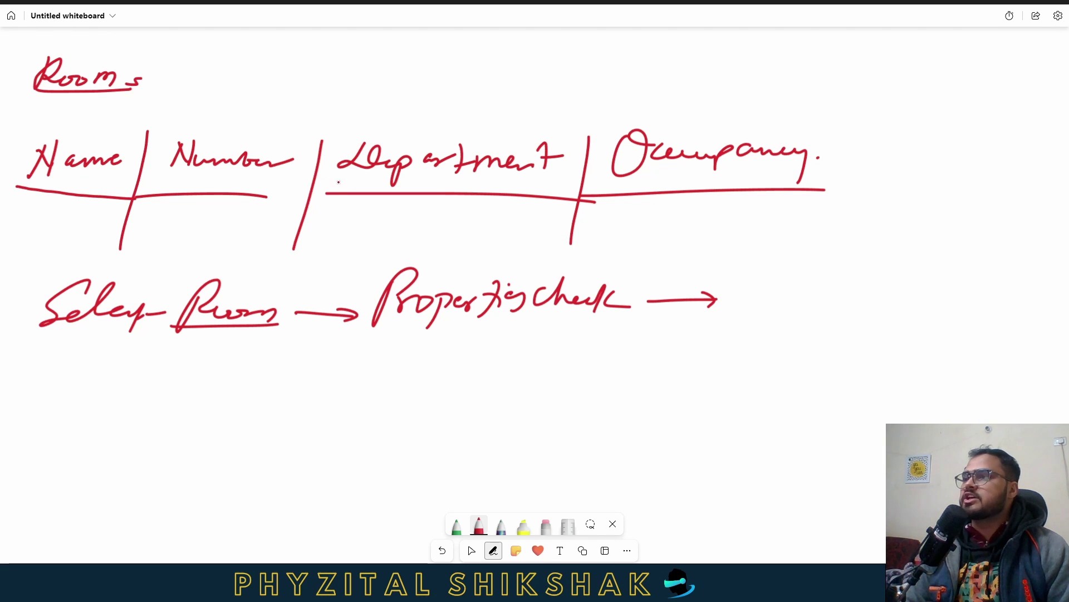
{"action": "left_click_drag", "start_coordinate": [757, 281], "coordinate": [759, 334]}
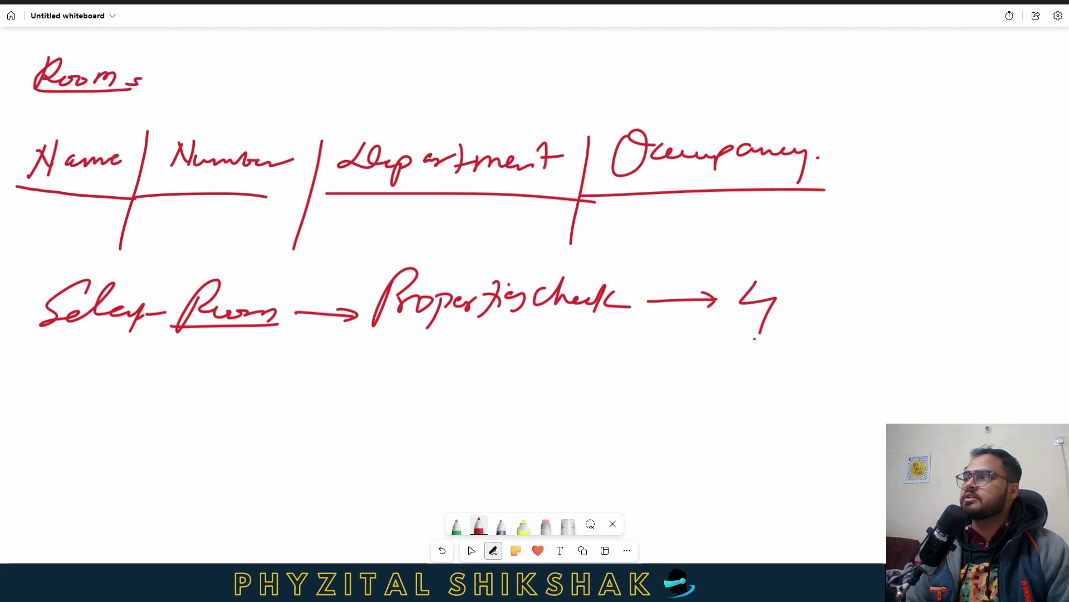
{"action": "mouse_move", "coordinate": [804, 289]}
{"action": "left_mouse_down"}
{"action": "mouse_move", "coordinate": [817, 311]}
{"action": "mouse_move", "coordinate": [833, 306]}
{"action": "mouse_move", "coordinate": [833, 332]}
{"action": "mouse_move", "coordinate": [853, 297]}
{"action": "mouse_move", "coordinate": [923, 301]}
{"action": "left_mouse_up"}
{"action": "mouse_move", "coordinate": [793, 349]}
{"action": "left_mouse_down"}
{"action": "mouse_move", "coordinate": [822, 361]}
{"action": "mouse_move", "coordinate": [1004, 329]}
{"action": "left_mouse_up"}
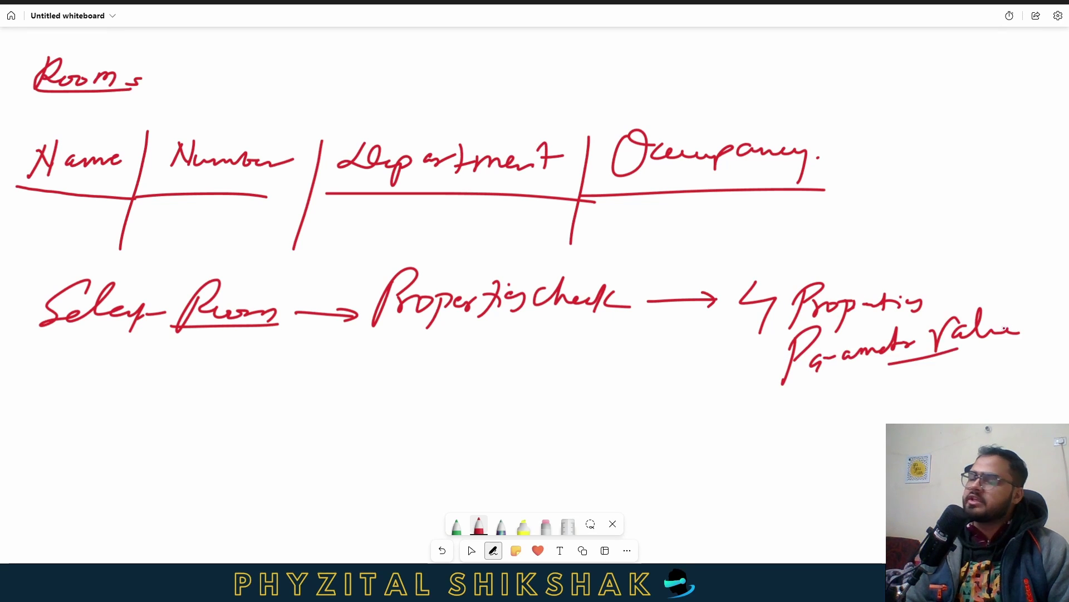
Draw an arrow down to an underlined Excel and another left to an underlined Sorting.
{"action": "mouse_move", "coordinate": [881, 391]}
{"action": "left_mouse_down"}
{"action": "mouse_move", "coordinate": [859, 451]}
{"action": "mouse_move", "coordinate": [786, 450]}
{"action": "left_mouse_up"}
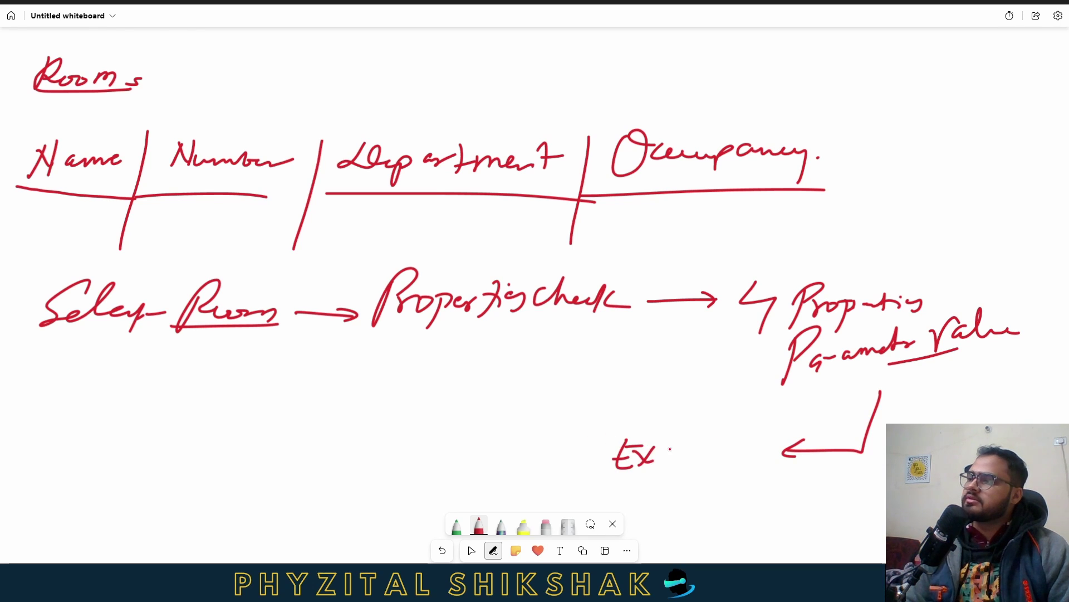
{"action": "left_click_drag", "start_coordinate": [660, 452], "coordinate": [695, 463]}
{"action": "left_click_drag", "start_coordinate": [599, 462], "coordinate": [671, 470]}
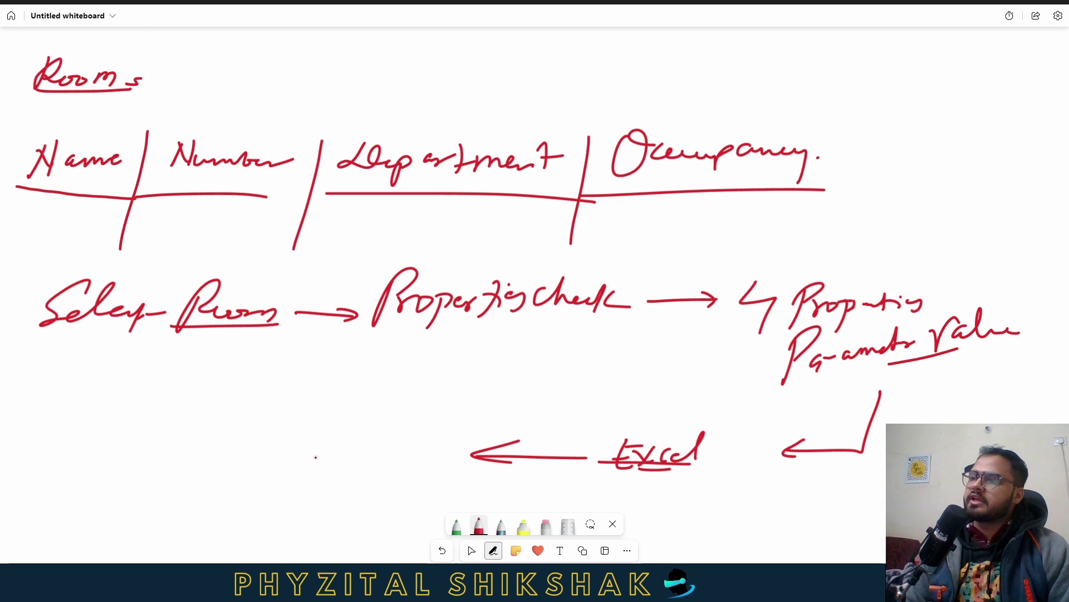
{"action": "left_click_drag", "start_coordinate": [378, 422], "coordinate": [312, 477]}
{"action": "left_click_drag", "start_coordinate": [341, 456], "coordinate": [375, 461]}
{"action": "left_click_drag", "start_coordinate": [359, 463], "coordinate": [400, 460]}
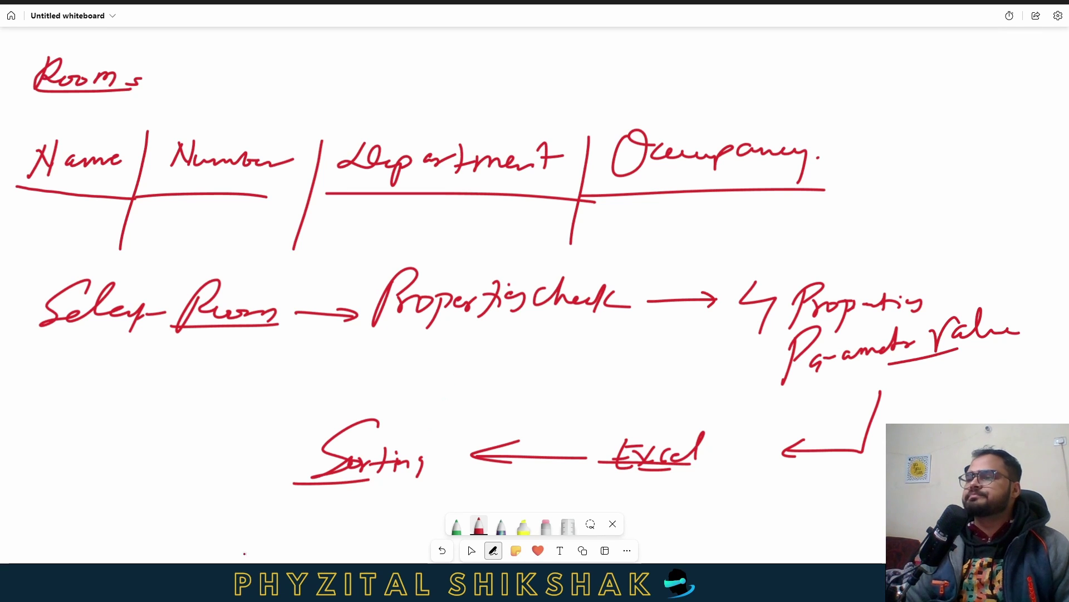
{"action": "left_click", "coordinate": [262, 528]}
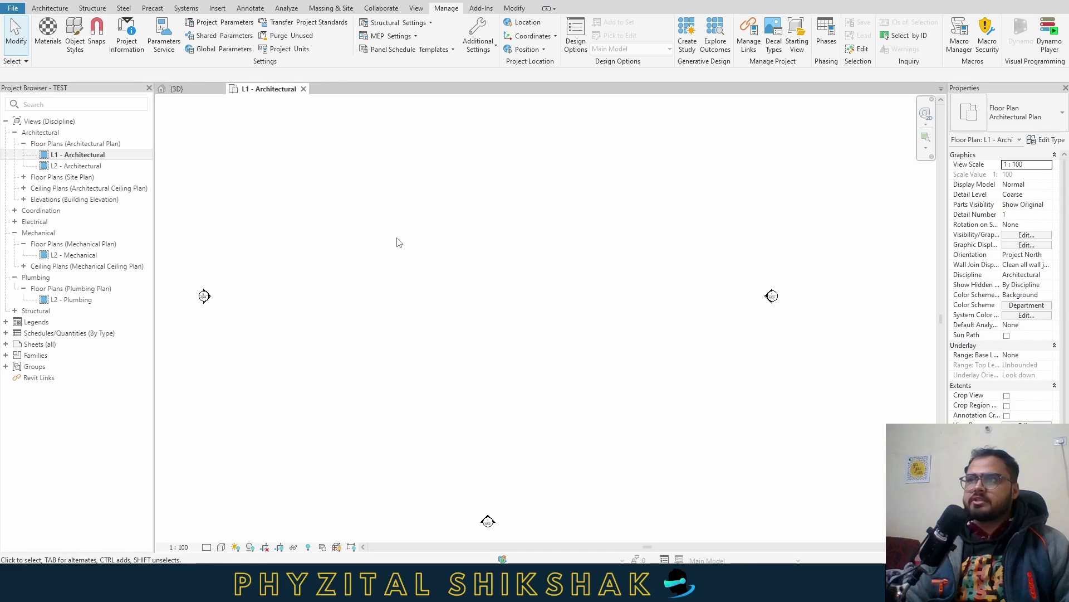
Draw the rectangular outer walls of the L1 plan with the Wall tool.
{"action": "key", "text": "w"}
{"action": "key", "text": "a"}
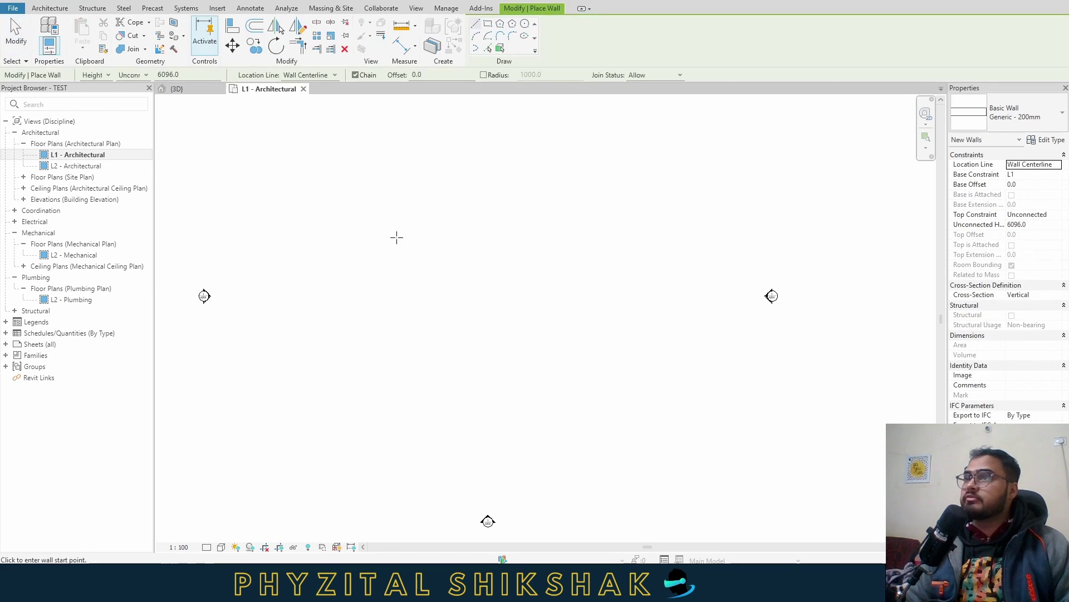
{"action": "left_click", "coordinate": [50, 10]}
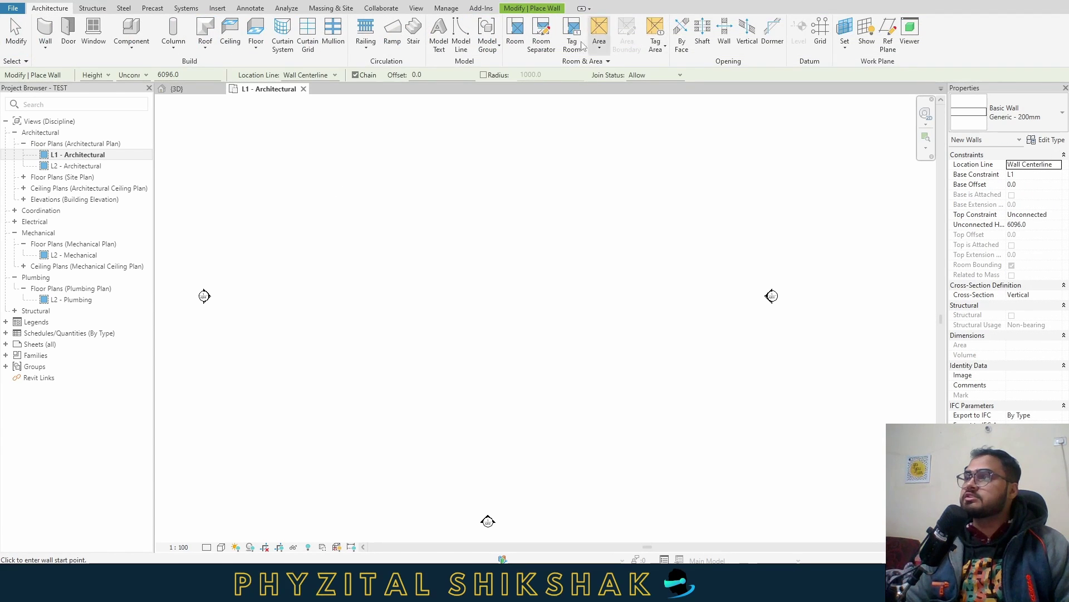
{"action": "left_click", "coordinate": [532, 7]}
{"action": "left_click", "coordinate": [374, 225]}
{"action": "left_click", "coordinate": [574, 398]}
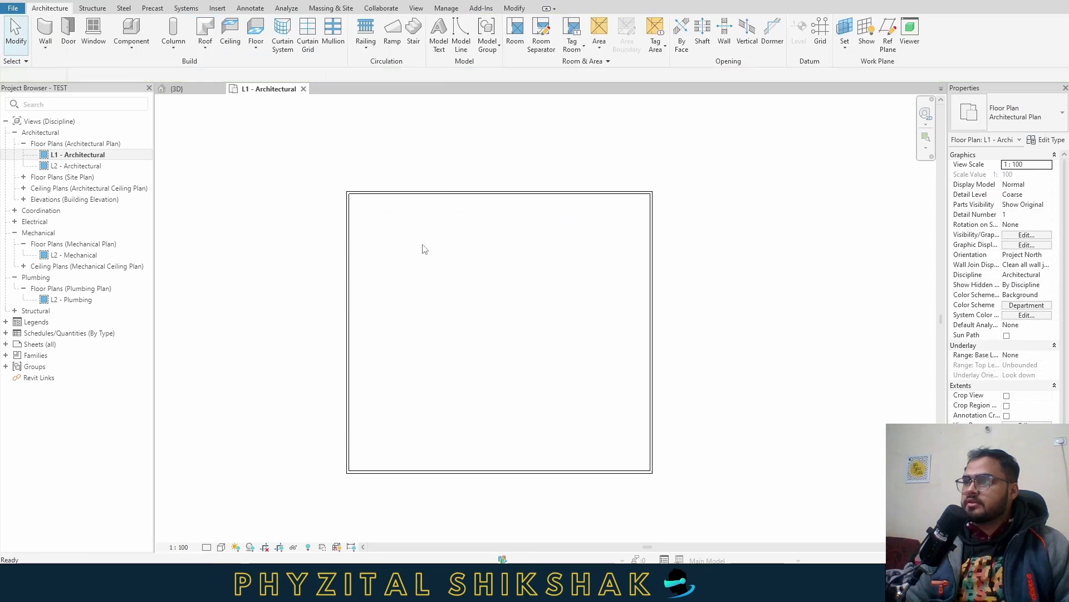
Add interior walls enclosing the top-left room, plus a vertical wall running down near the bottom.
{"action": "key", "text": "w"}
{"action": "key", "text": "a"}
{"action": "left_click", "coordinate": [444, 192]}
{"action": "left_click", "coordinate": [444, 298]}
{"action": "left_click", "coordinate": [348, 298]}
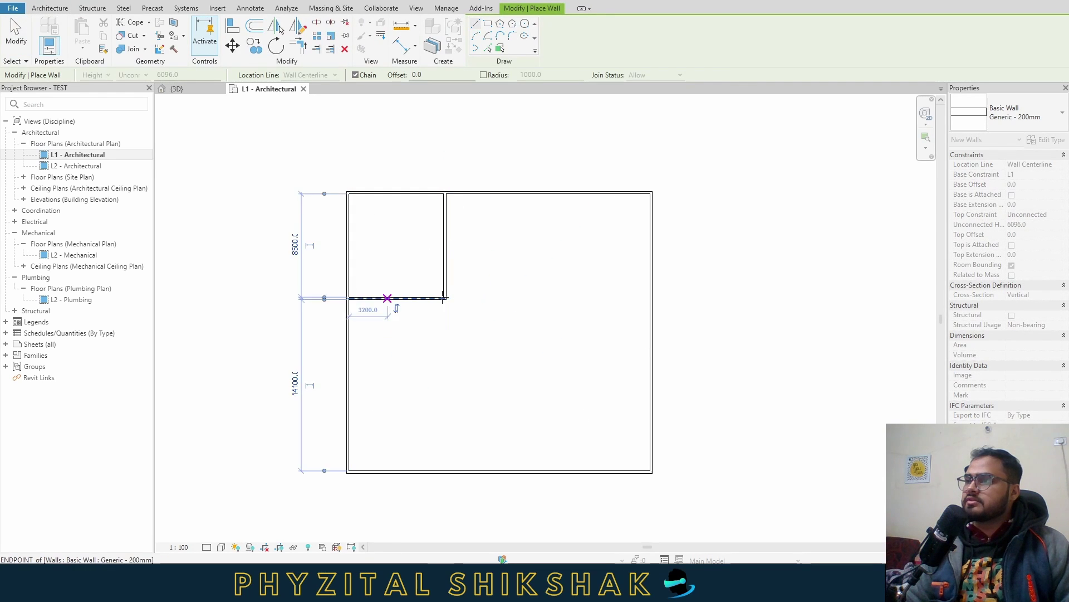
{"action": "key", "text": "Escape"}
{"action": "left_click", "coordinate": [426, 299]}
{"action": "left_click", "coordinate": [426, 471]}
{"action": "key", "text": "Escape"}
Add a horizontal wall across the bottom area and short dividers splitting the bottom strip.
{"action": "left_click", "coordinate": [426, 417]}
{"action": "left_click", "coordinate": [650, 416]}
{"action": "key", "text": "Escape"}
{"action": "left_click", "coordinate": [606, 417]}
{"action": "left_click", "coordinate": [607, 470]}
{"action": "key", "text": "Escape"}
{"action": "key", "text": "Escape"}
{"action": "left_click", "coordinate": [607, 445]}
{"action": "key", "text": "c"}
{"action": "key", "text": "o"}
{"action": "left_click", "coordinate": [607, 446]}
{"action": "left_click", "coordinate": [522, 445]}
{"action": "key", "text": "Escape"}
{"action": "key", "text": "Escape"}
Add a wall to the right exterior wall and a vertical wall to the top, completing ten spaces.
{"action": "left_click", "coordinate": [475, 418]}
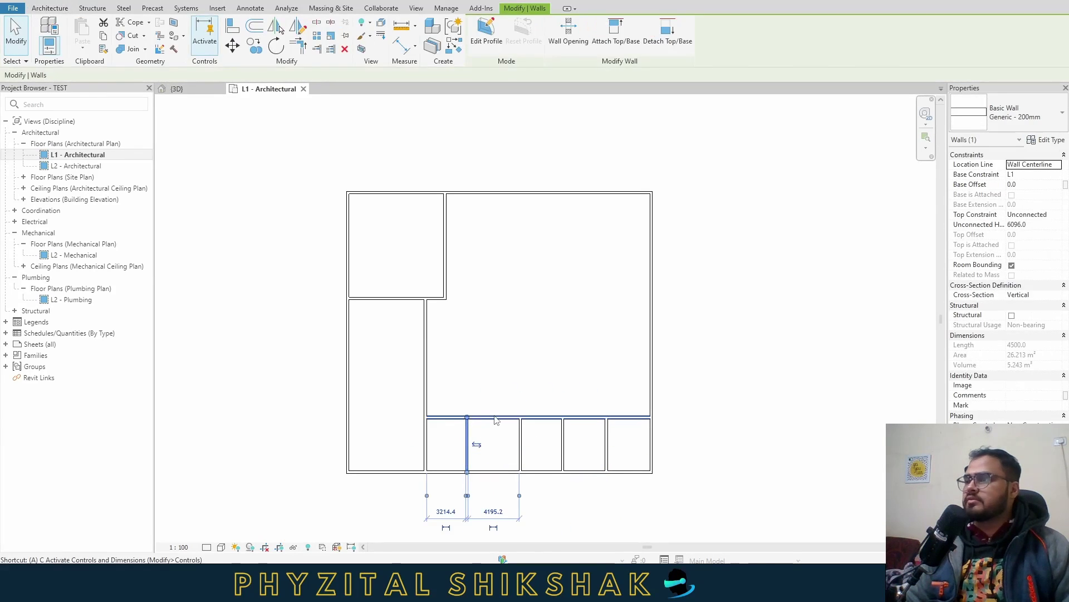
{"action": "key", "text": "w"}
{"action": "key", "text": "a"}
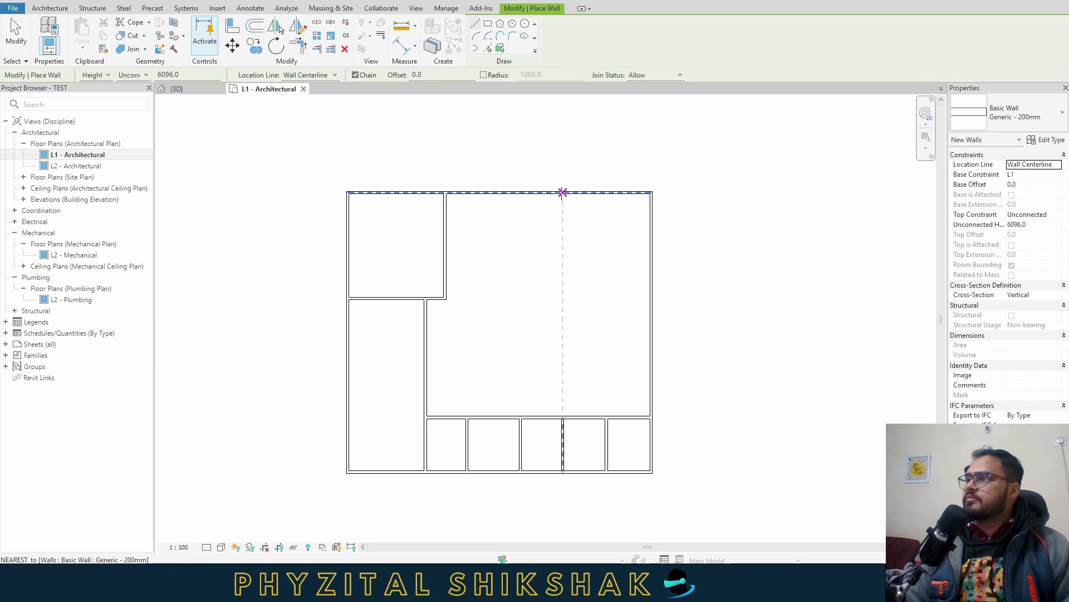
{"action": "left_click", "coordinate": [446, 298]}
{"action": "left_click", "coordinate": [650, 298]}
{"action": "left_click", "coordinate": [562, 298]}
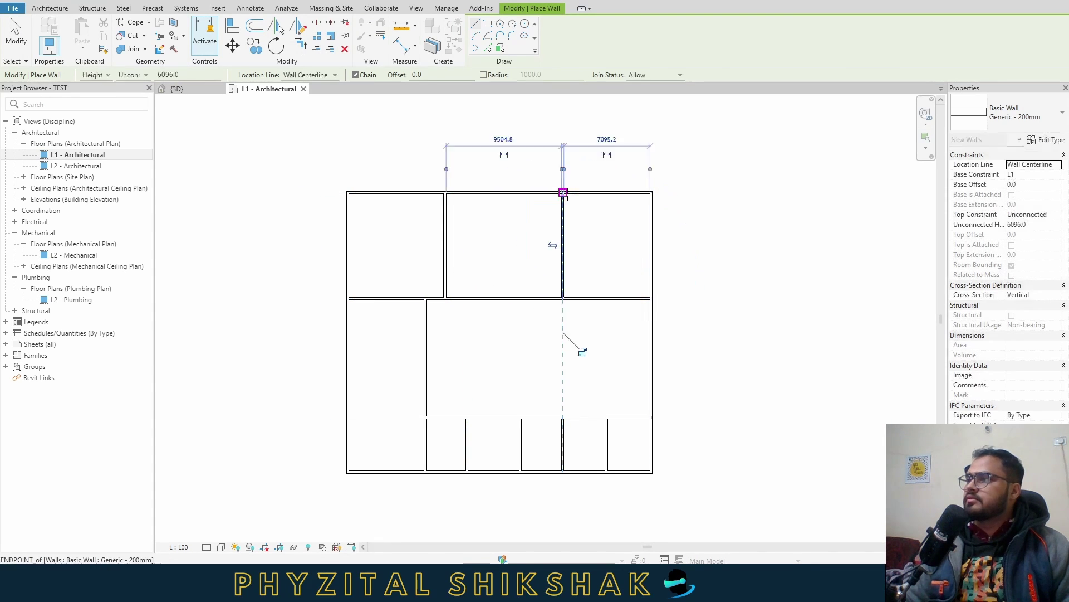
{"action": "left_click", "coordinate": [563, 192]}
{"action": "key", "text": "Escape"}
{"action": "key", "text": "Escape"}
{"action": "left_click", "coordinate": [649, 358]}
{"action": "left_click", "coordinate": [550, 391]}
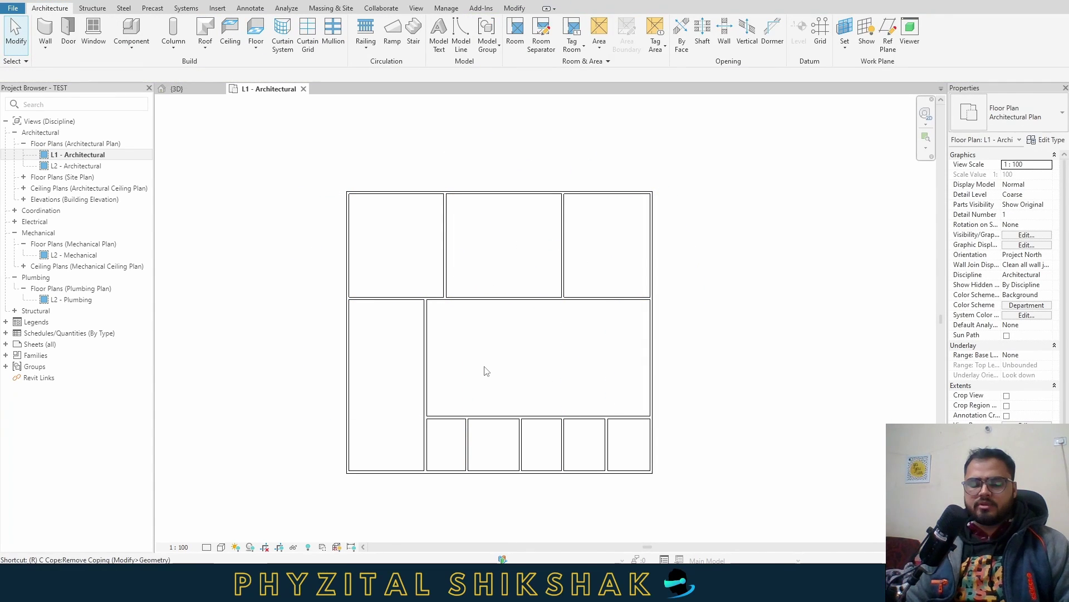
{"action": "key", "text": "r"}
{"action": "key", "text": "m"}
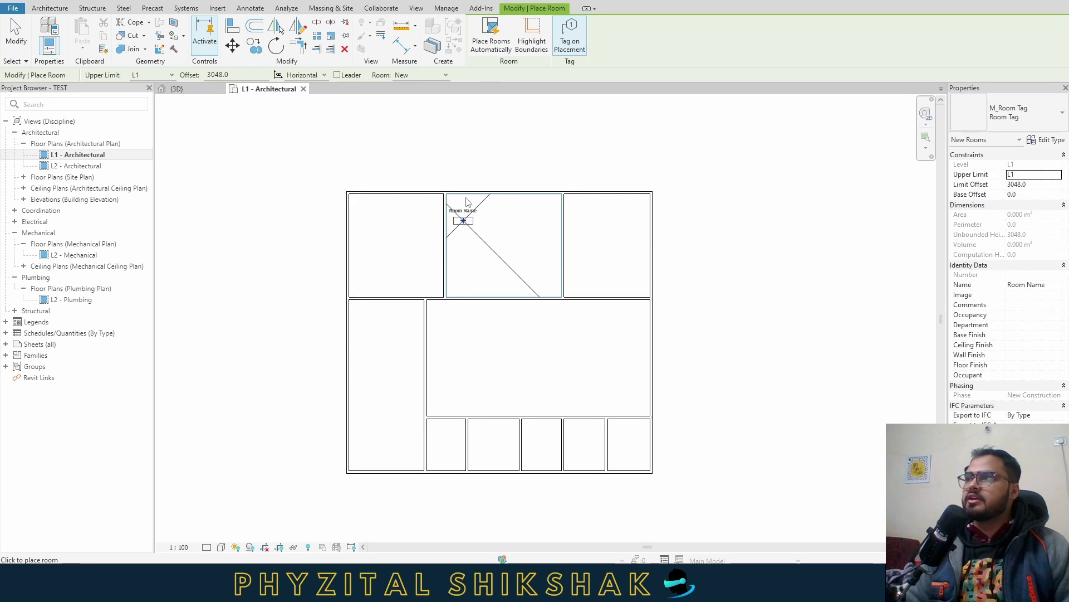
Place rooms automatically in all ten spaces, numbered 114–123, and dismiss the '10 Rooms created' message.
{"action": "left_click", "coordinate": [491, 48]}
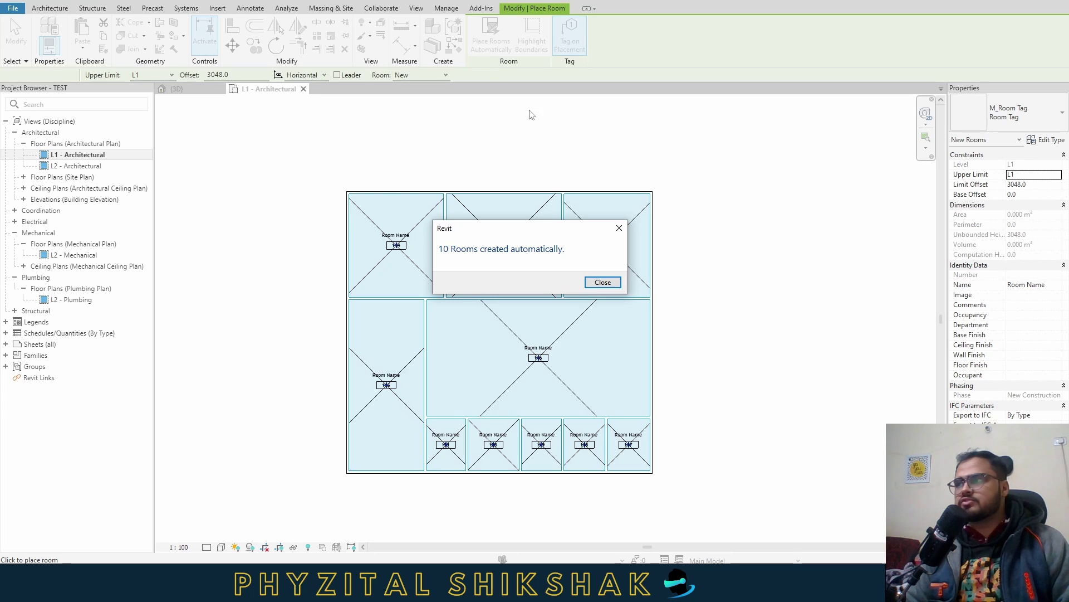
{"action": "key", "text": "Escape"}
{"action": "key", "text": "Escape"}
{"action": "scroll", "coordinate": [463, 317], "scroll_direction": "up", "scroll_amount": 1}
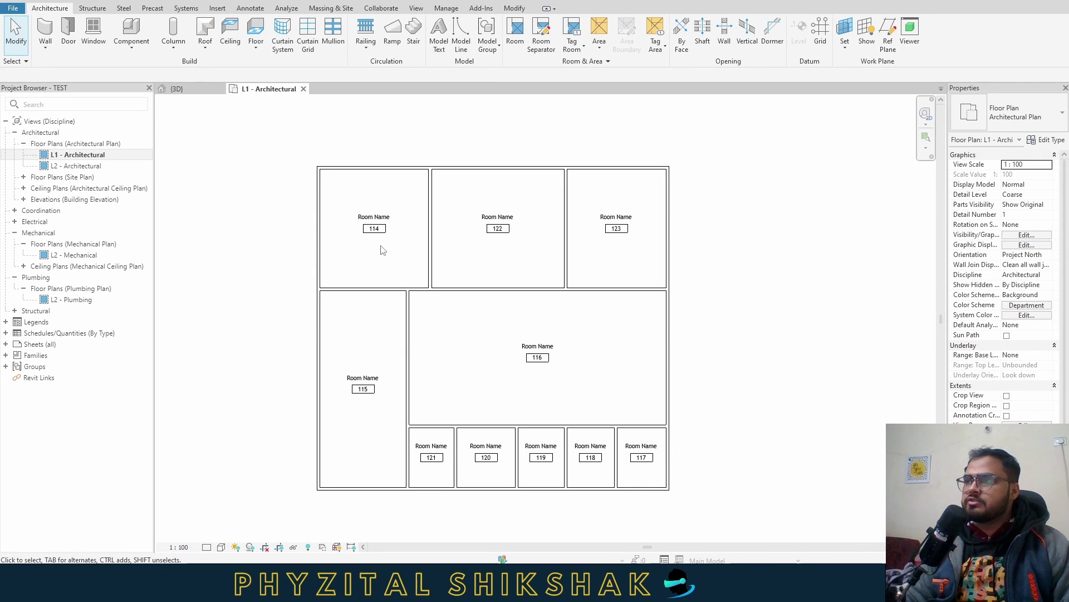
Check room 114's Department field for existing department values.
{"action": "left_click", "coordinate": [375, 230]}
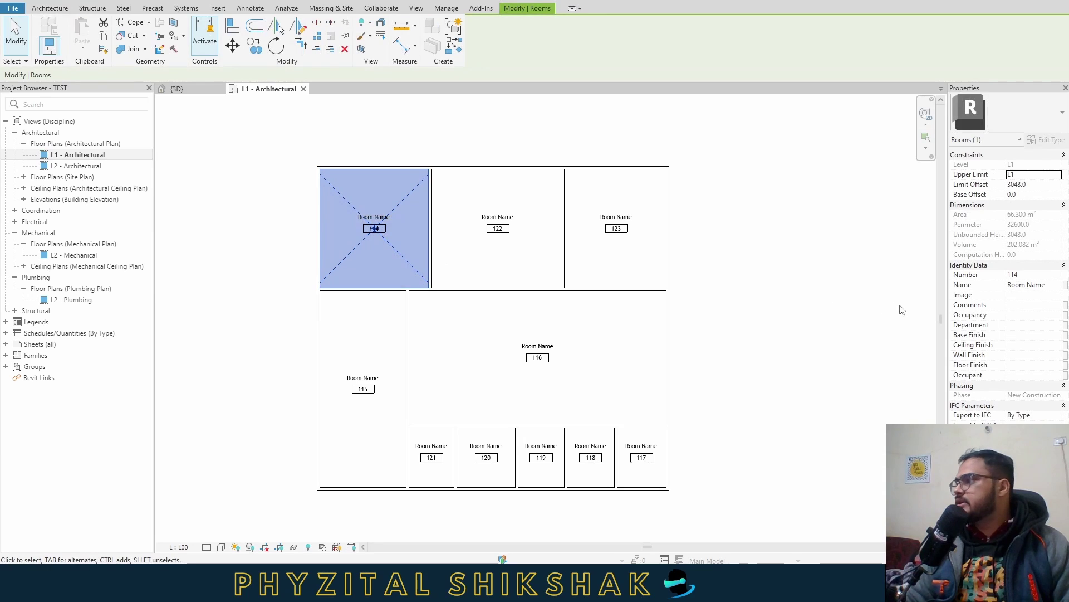
{"action": "left_click", "coordinate": [1014, 323]}
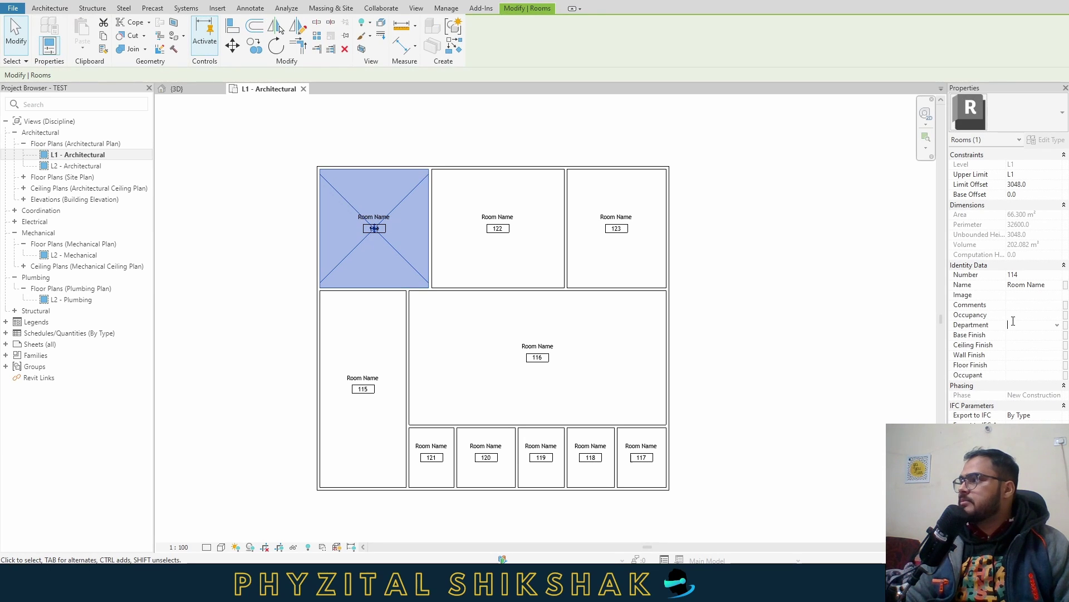
{"action": "left_click", "coordinate": [1057, 326]}
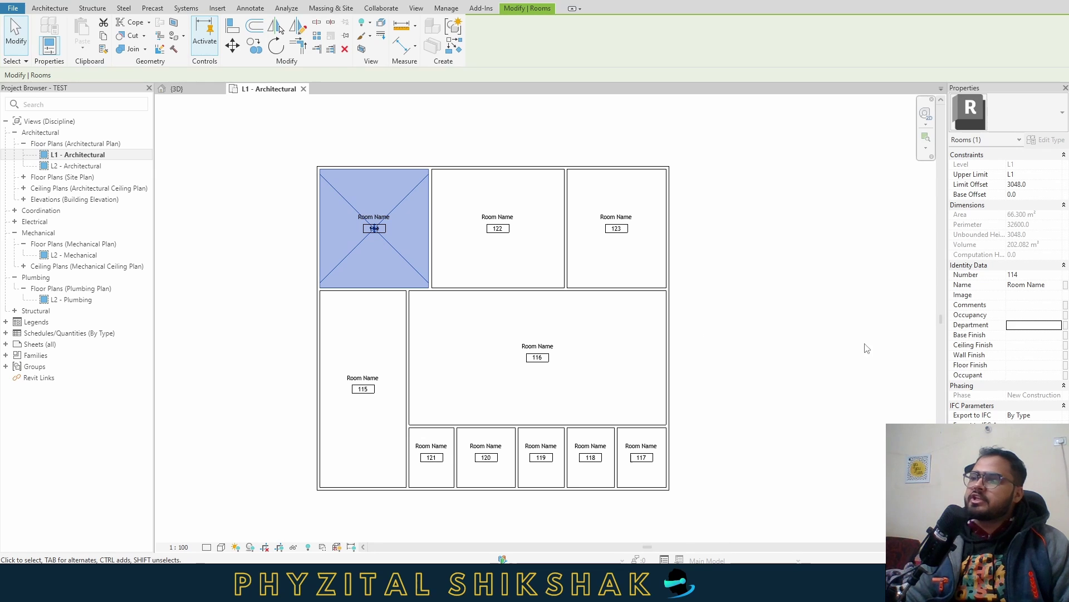
{"action": "left_click", "coordinate": [814, 348]}
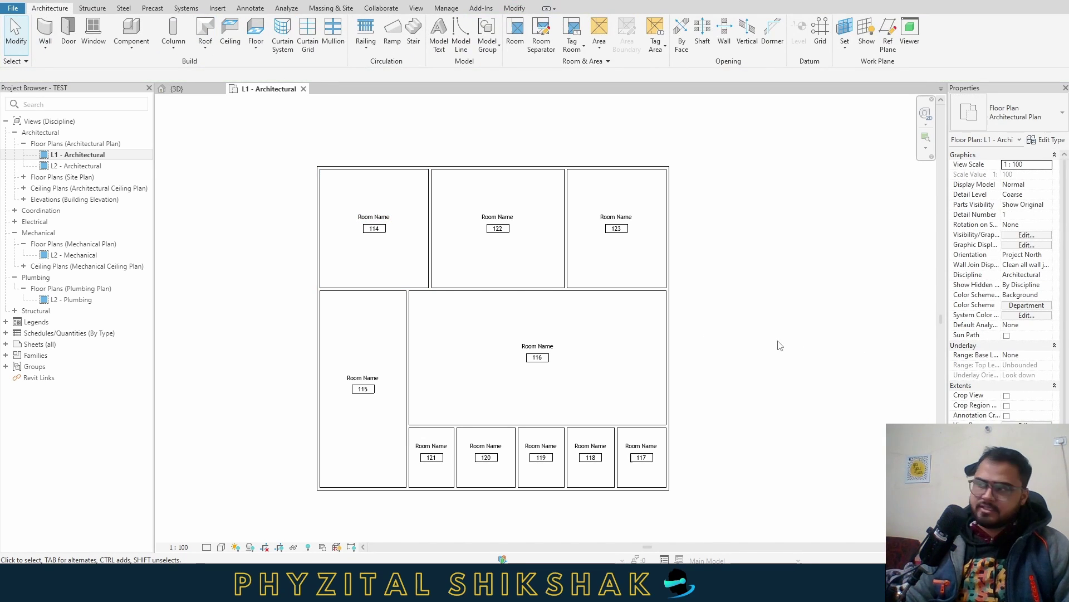
{"action": "left_click", "coordinate": [399, 257]}
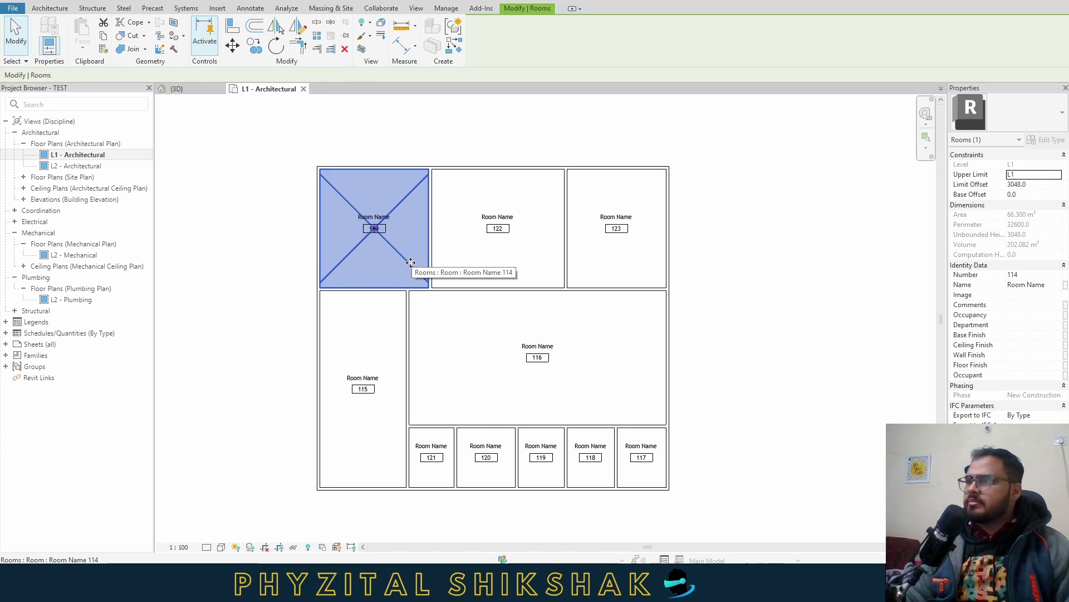
{"action": "key", "text": "Escape"}
Window-select the bottom row, filter to Rooms only, and give those rooms the pink department fill.
{"action": "middle_click_drag", "start_coordinate": [451, 464], "coordinate": [375, 370]}
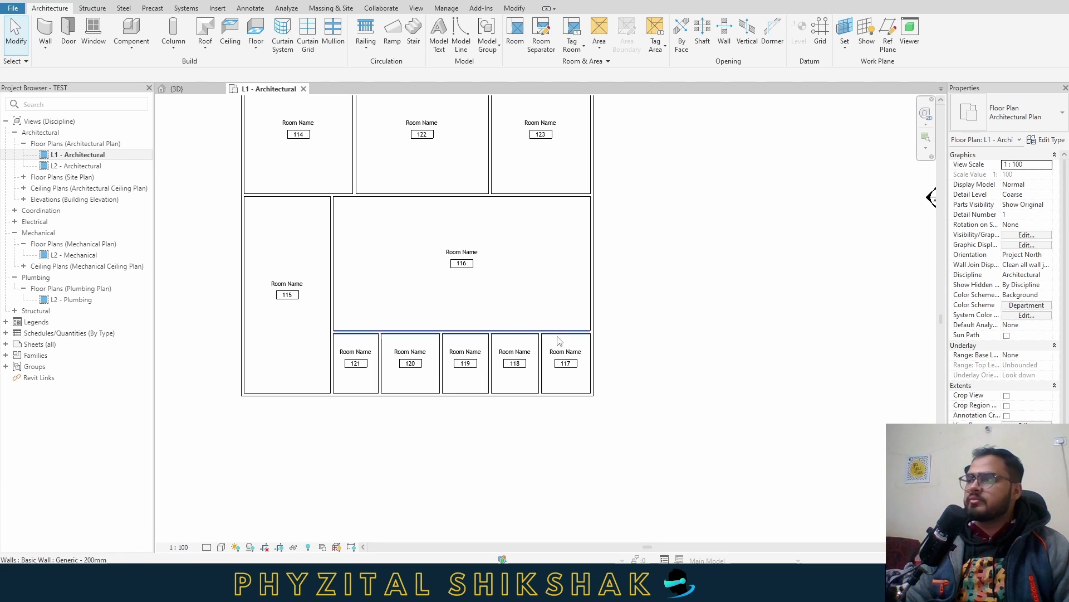
{"action": "left_click_drag", "start_coordinate": [297, 319], "coordinate": [702, 429]}
{"action": "left_click", "coordinate": [479, 33]}
{"action": "left_click", "coordinate": [606, 227]}
{"action": "left_click", "coordinate": [435, 217]}
{"action": "left_click", "coordinate": [505, 363]}
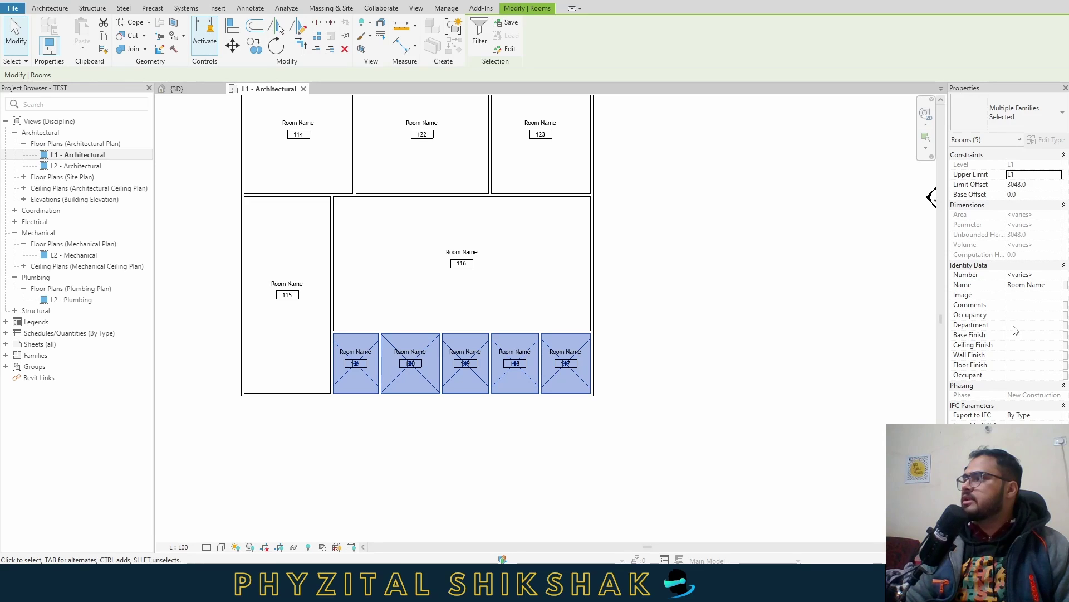
{"action": "middle_click_drag", "start_coordinate": [472, 277], "coordinate": [499, 322]}
{"action": "left_click", "coordinate": [499, 323]}
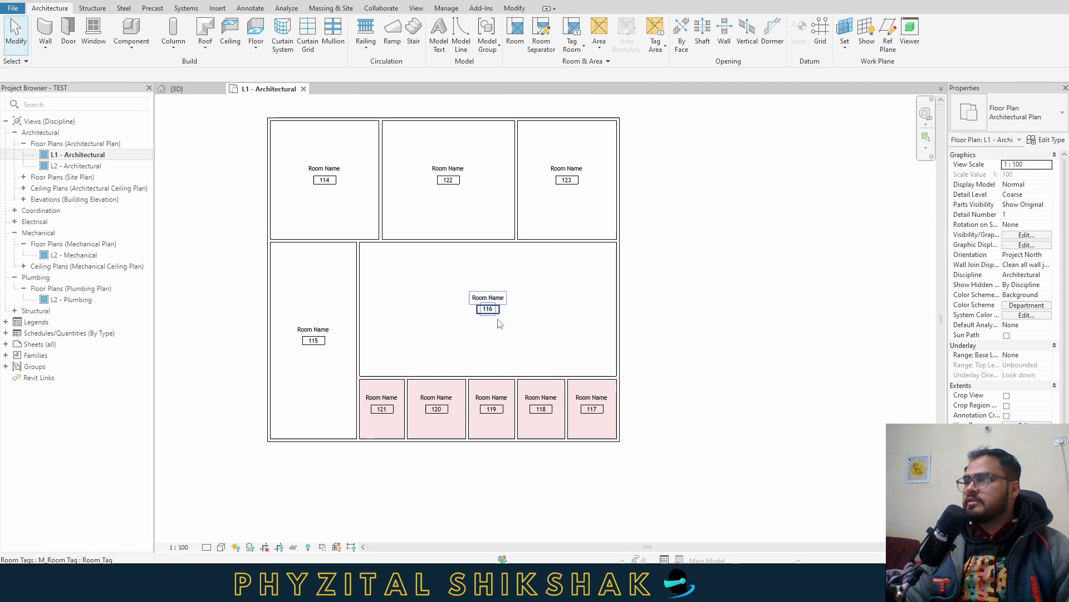
Set room 116's Department to Open Area.
{"action": "left_click", "coordinate": [490, 310]}
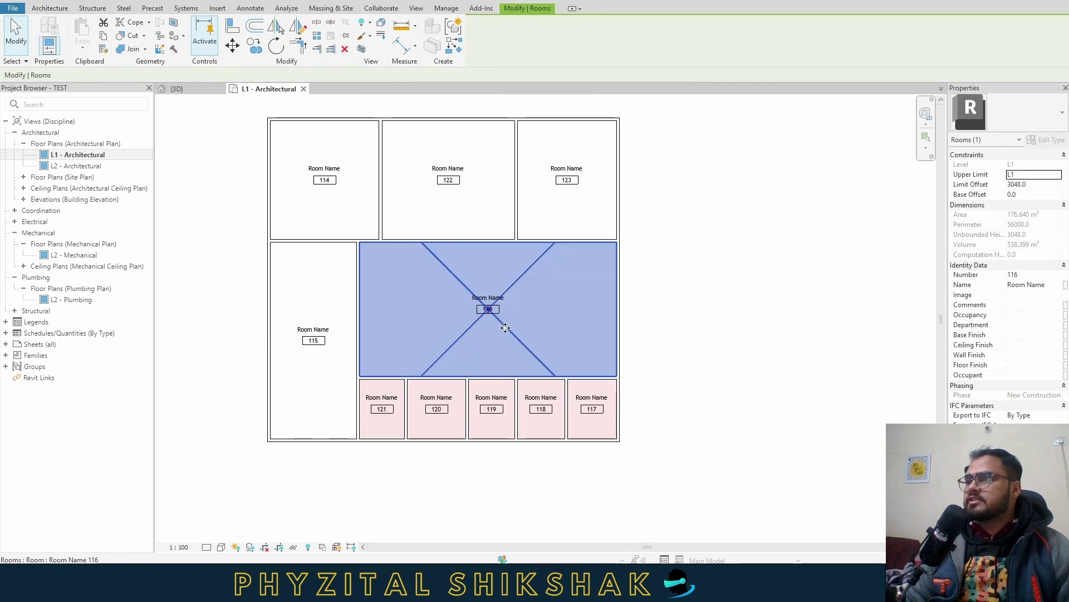
{"action": "left_click", "coordinate": [1022, 327]}
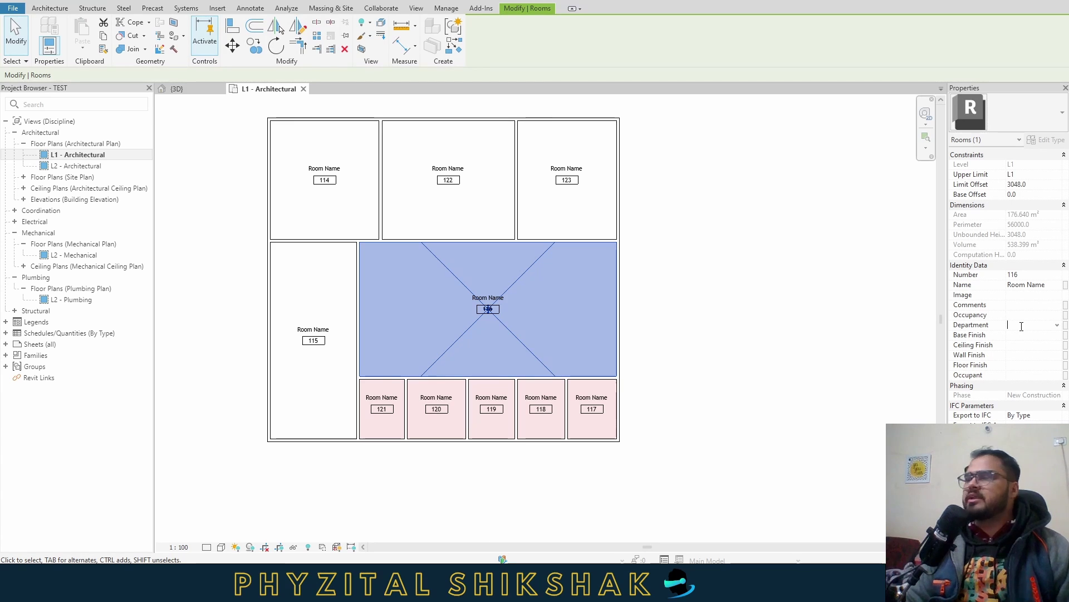
{"action": "type", "text": "Open A"}
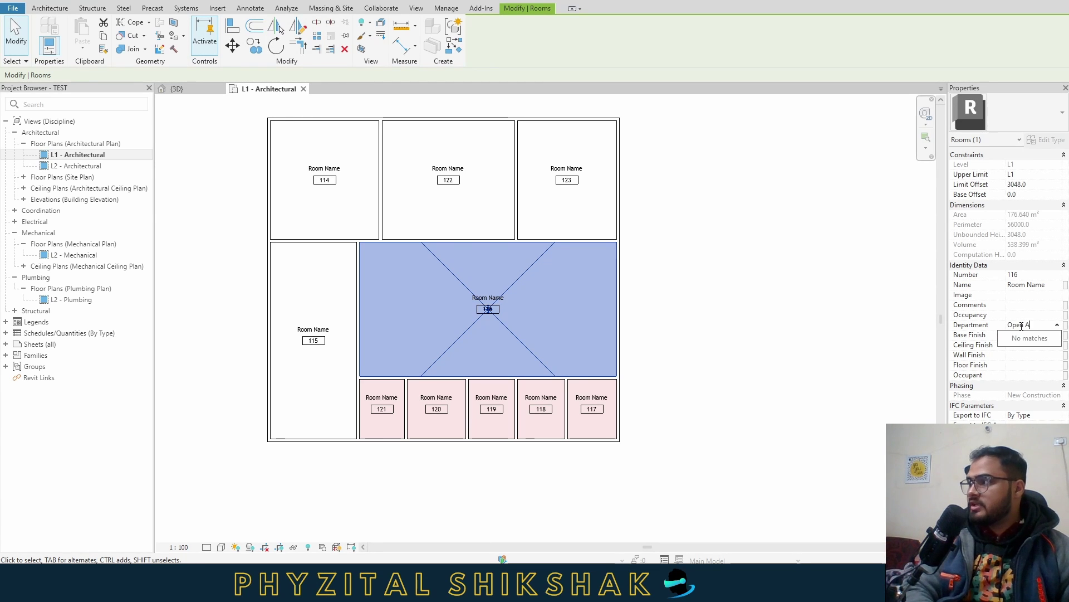
{"action": "left_click", "coordinate": [752, 251]}
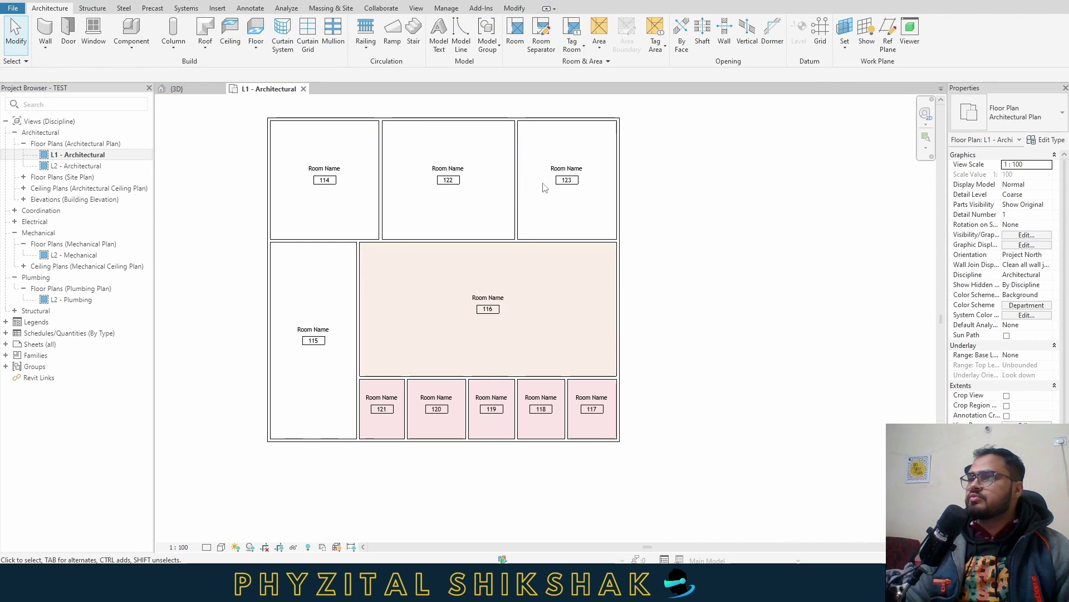
Window-select the top row, filter to Rooms only, and assign their Department for a yellow fill.
{"action": "left_click", "coordinate": [338, 199]}
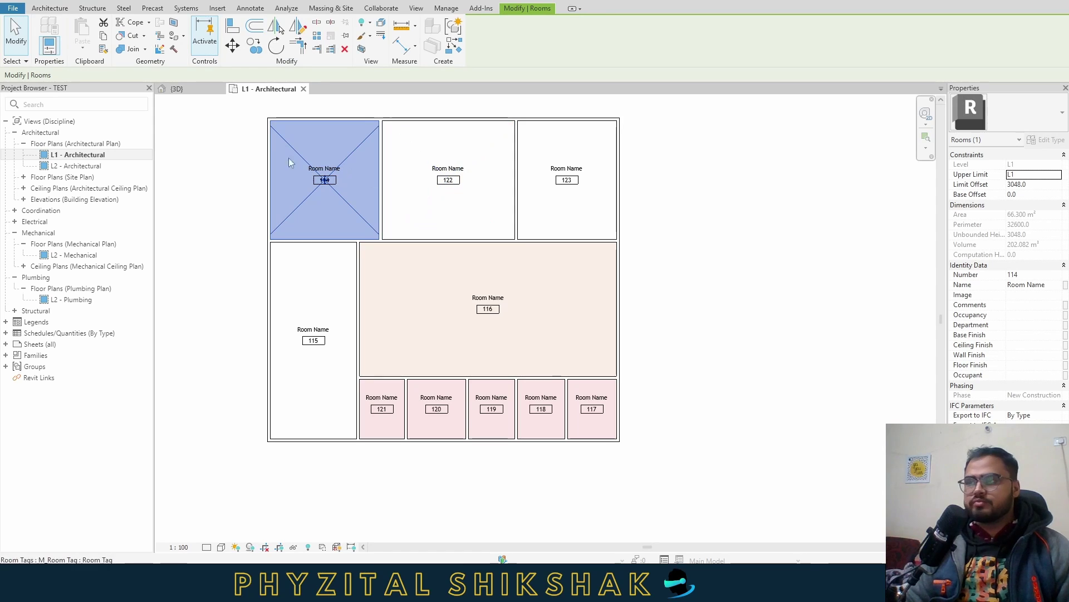
{"action": "middle_click_drag", "start_coordinate": [249, 175], "coordinate": [285, 272]}
{"action": "left_click_drag", "start_coordinate": [292, 215], "coordinate": [665, 357]}
{"action": "left_click", "coordinate": [480, 34]}
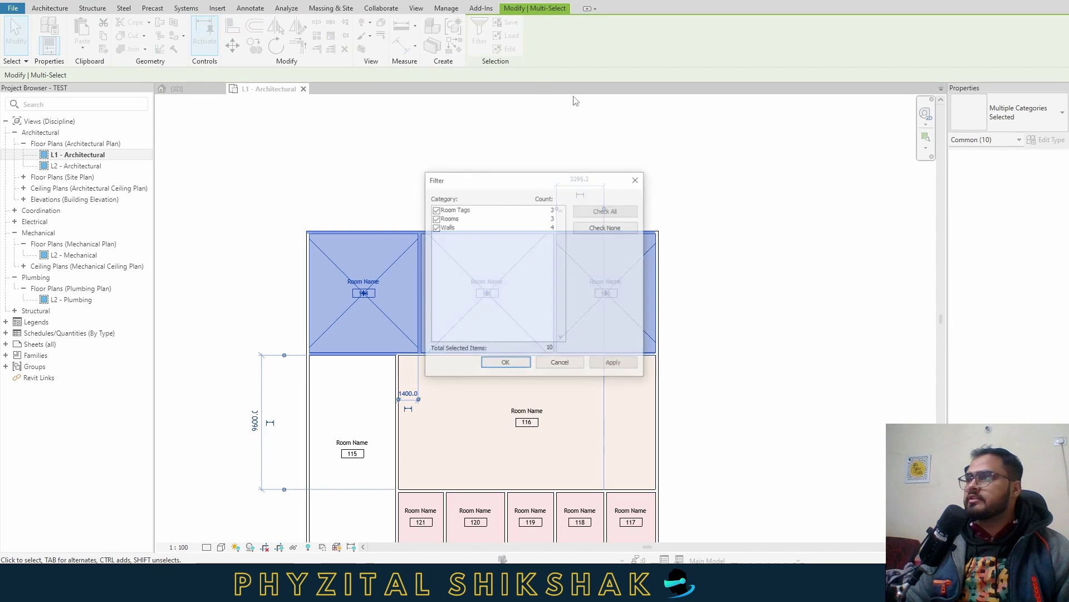
{"action": "left_click", "coordinate": [435, 217]}
{"action": "left_click", "coordinate": [505, 363]}
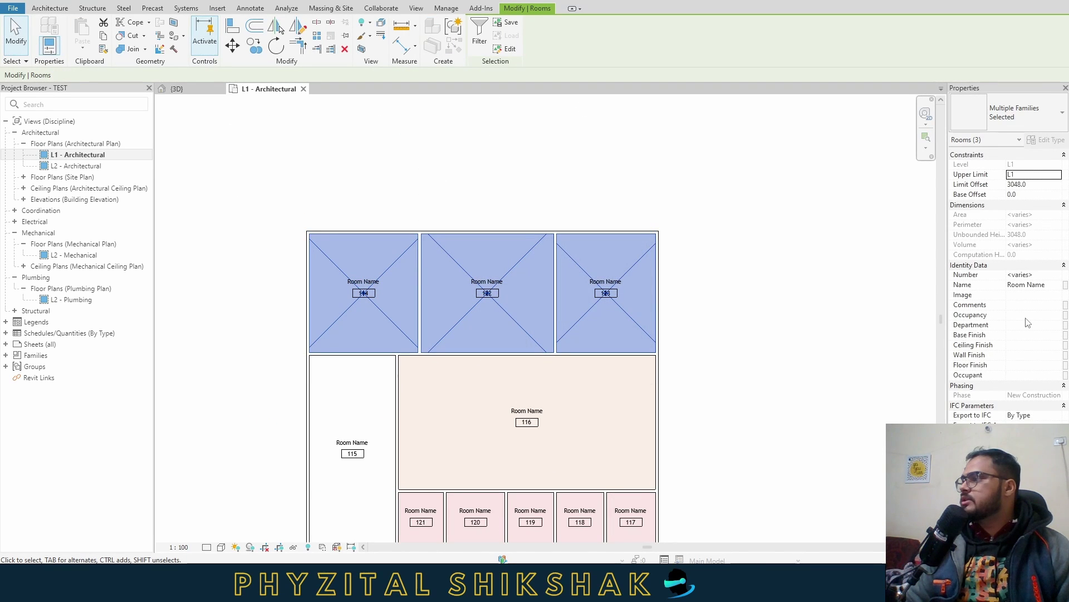
{"action": "left_click", "coordinate": [1025, 326]}
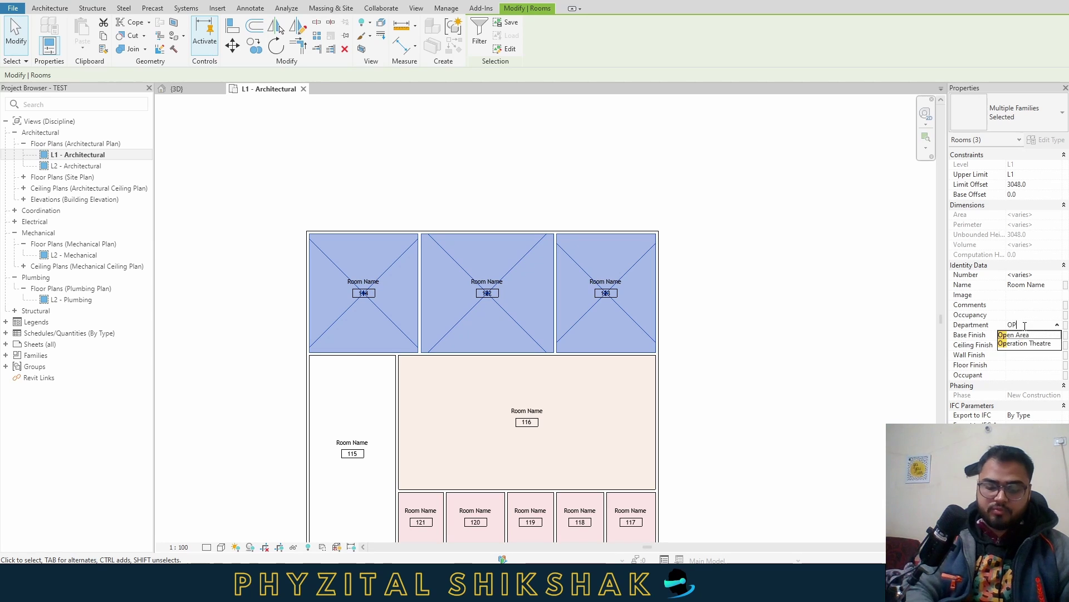
{"action": "key", "text": "Escape"}
{"action": "key", "text": "Escape"}
{"action": "scroll", "coordinate": [432, 296], "scroll_direction": "up", "scroll_amount": 2}
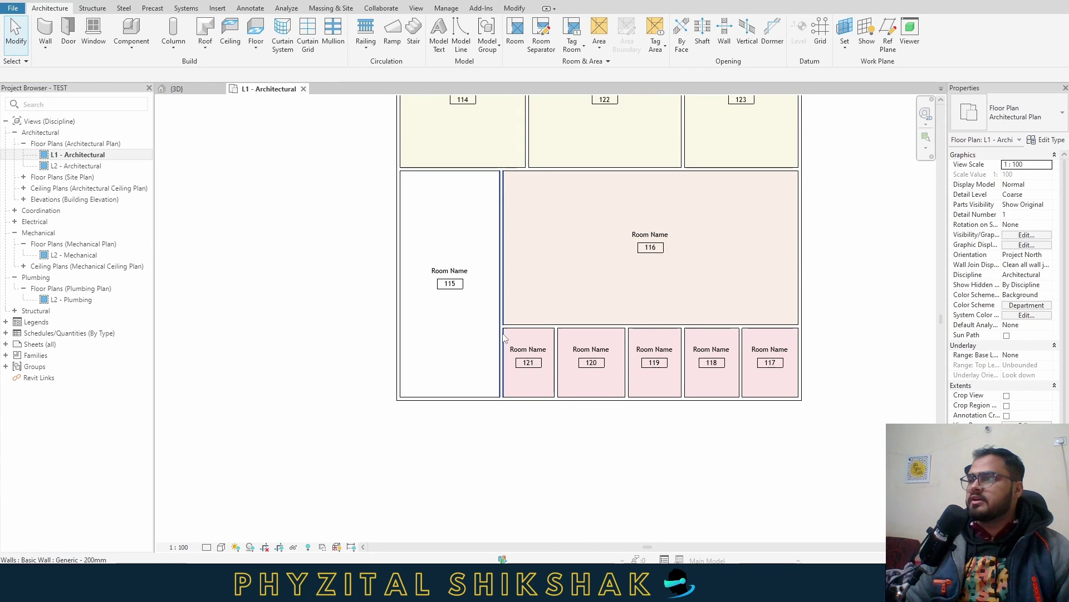
Draw short partition walls projecting from room 115's left wall using WA.
{"action": "left_click", "coordinate": [507, 381]}
{"action": "key", "text": "w"}
{"action": "key", "text": "a"}
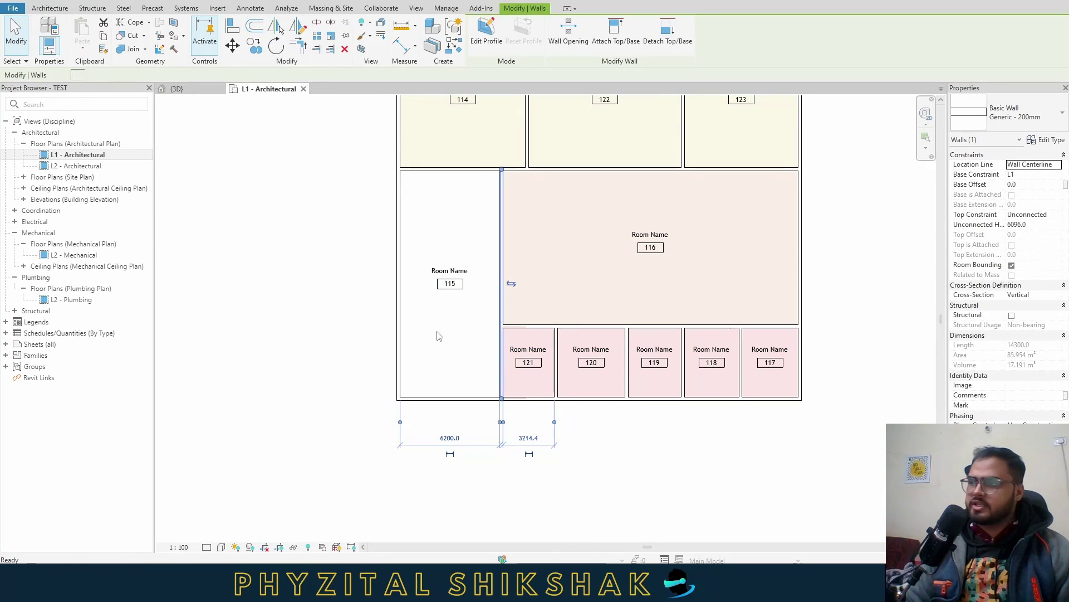
{"action": "scroll", "coordinate": [423, 326], "scroll_direction": "up", "scroll_amount": 2}
{"action": "left_click", "coordinate": [468, 302]}
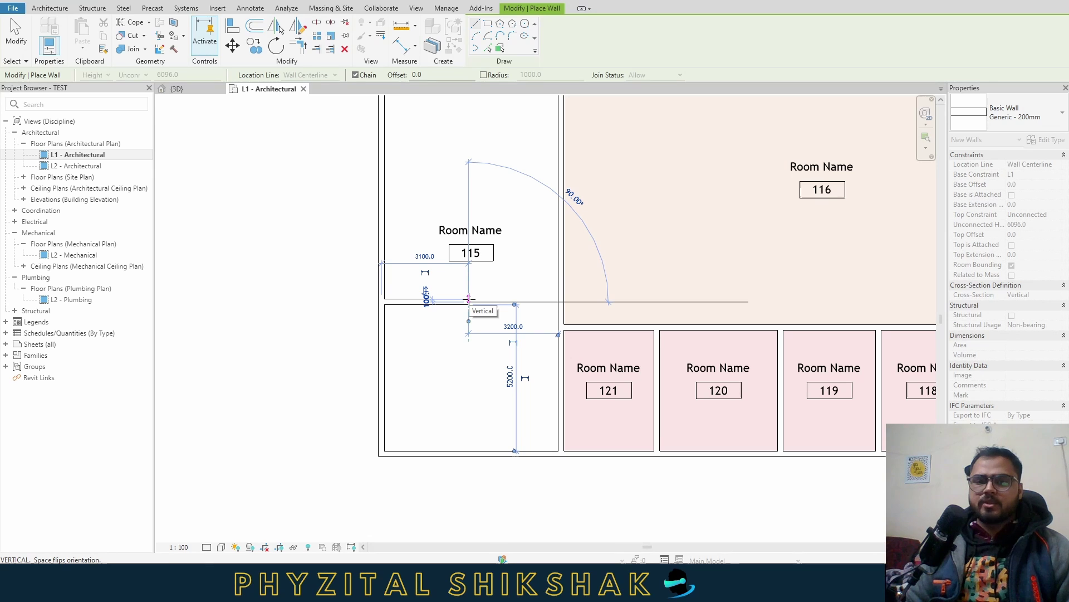
{"action": "key", "text": "Escape"}
{"action": "key", "text": "Escape"}
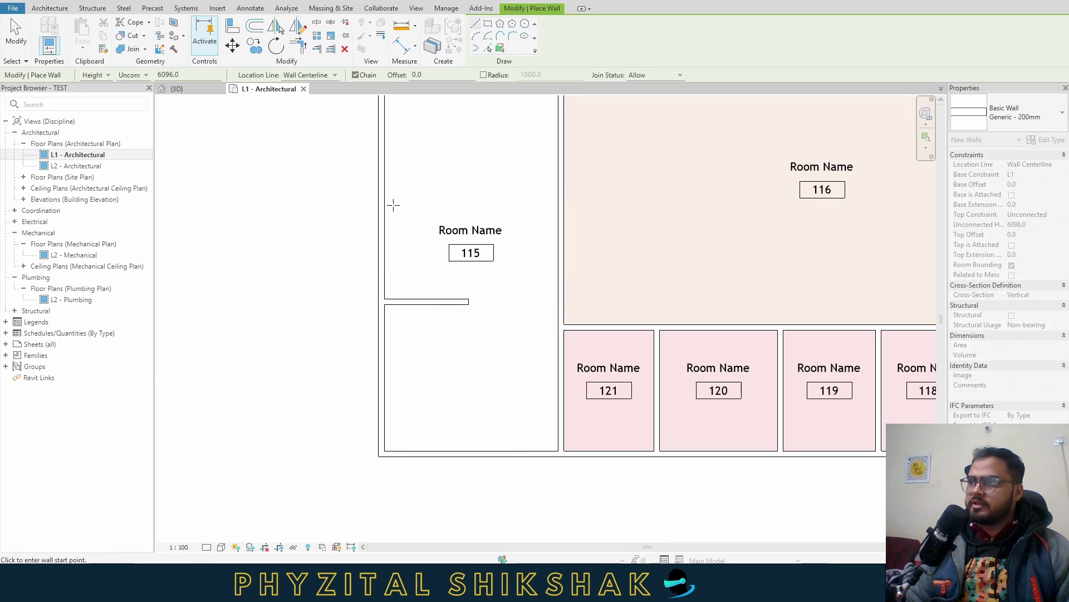
Drag the lower short partition wall further down room 115 and confirm it stays one room.
{"action": "left_click", "coordinate": [446, 148]}
{"action": "scroll", "coordinate": [455, 216], "scroll_direction": "down", "scroll_amount": 1}
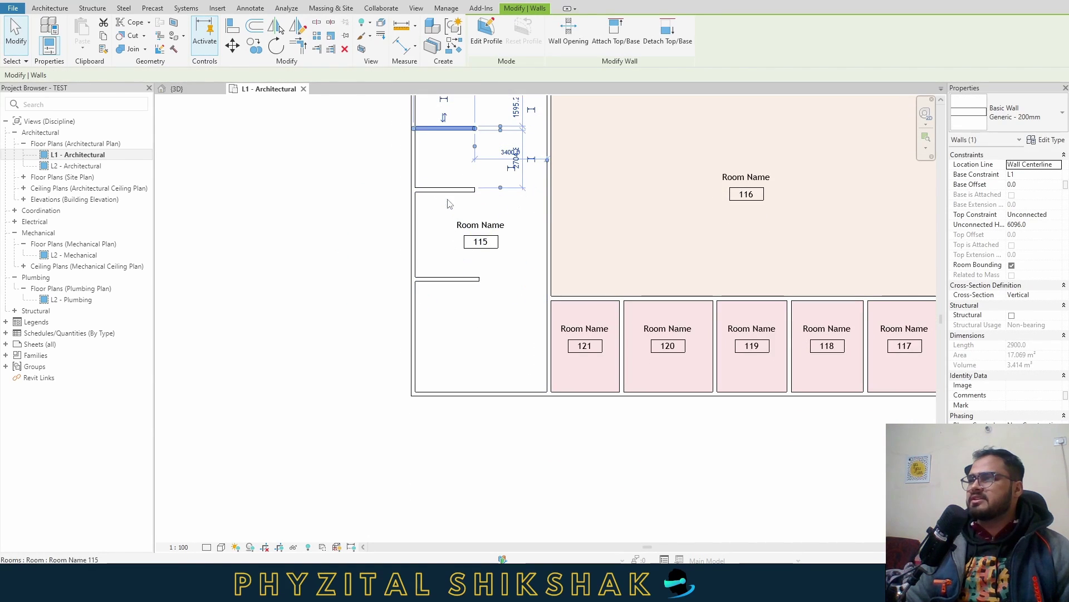
{"action": "left_click", "coordinate": [454, 190]}
{"action": "left_click_drag", "start_coordinate": [454, 190], "coordinate": [384, 347]}
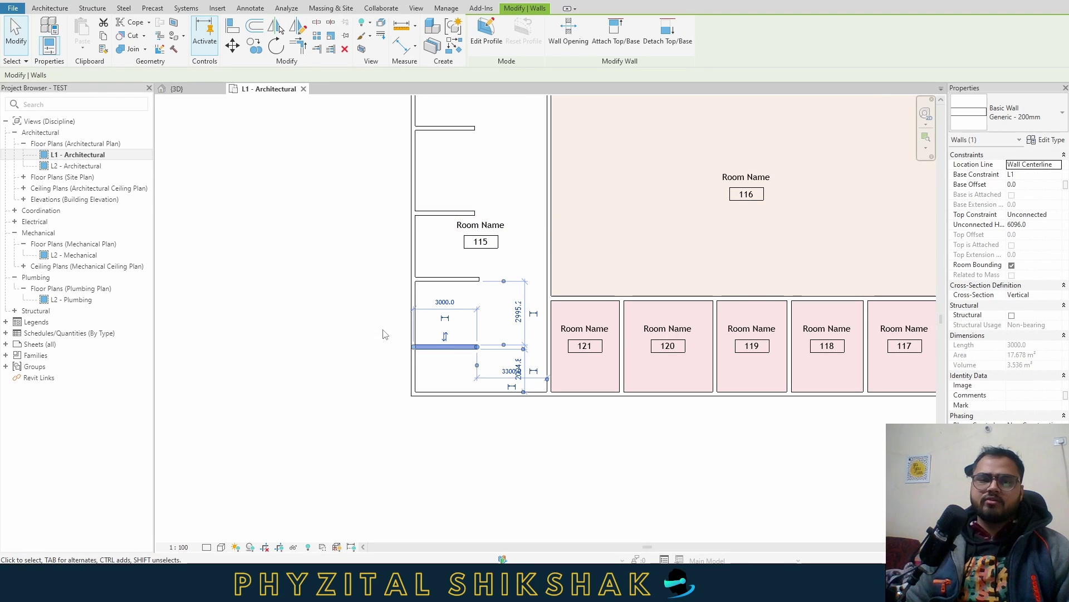
{"action": "scroll", "coordinate": [382, 334], "scroll_direction": "down", "scroll_amount": 1}
{"action": "left_click", "coordinate": [383, 334]}
{"action": "scroll", "coordinate": [383, 334], "scroll_direction": "down", "scroll_amount": 1}
{"action": "left_click", "coordinate": [429, 345]}
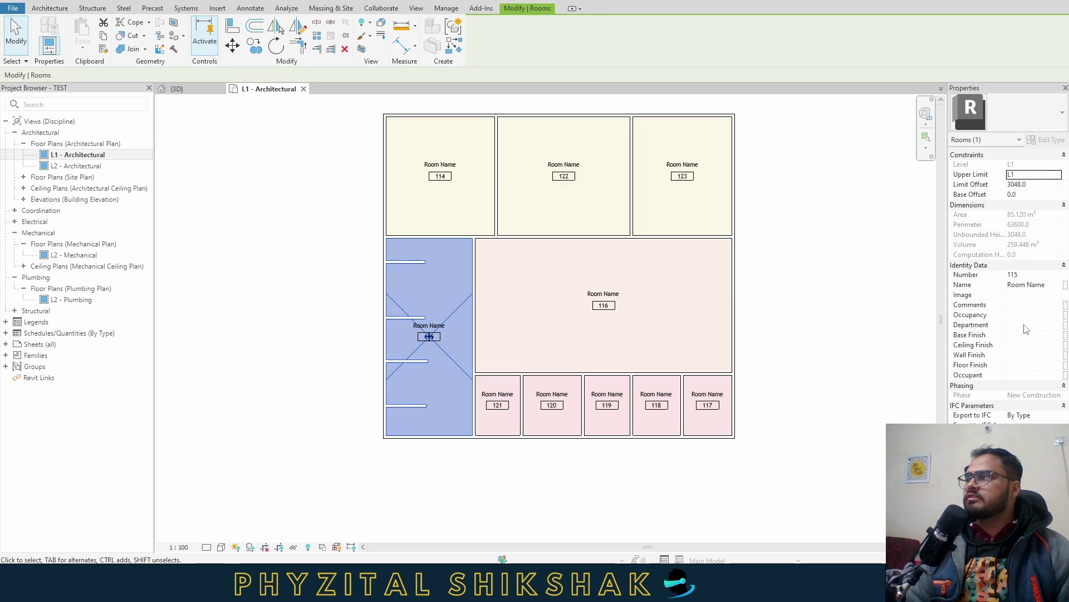
Review rooms 115 and 116 on the L1 plan, clear the selection, and move to Dynamo.
{"action": "left_click", "coordinate": [798, 370]}
{"action": "scroll", "coordinate": [780, 362], "scroll_direction": "down", "scroll_amount": 2}
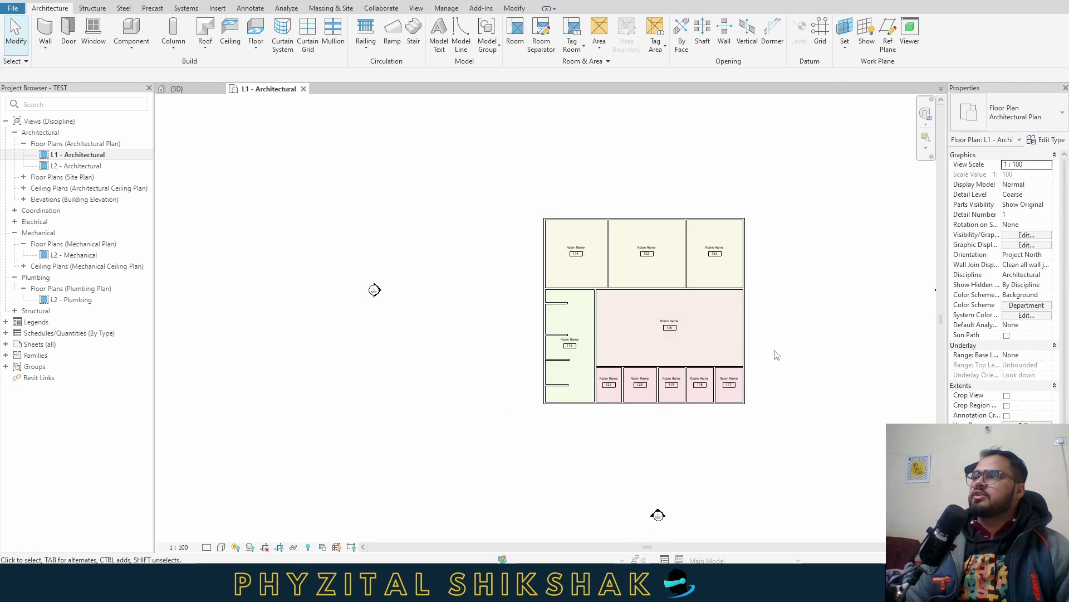
{"action": "scroll", "coordinate": [891, 243], "scroll_direction": "up", "scroll_amount": 2}
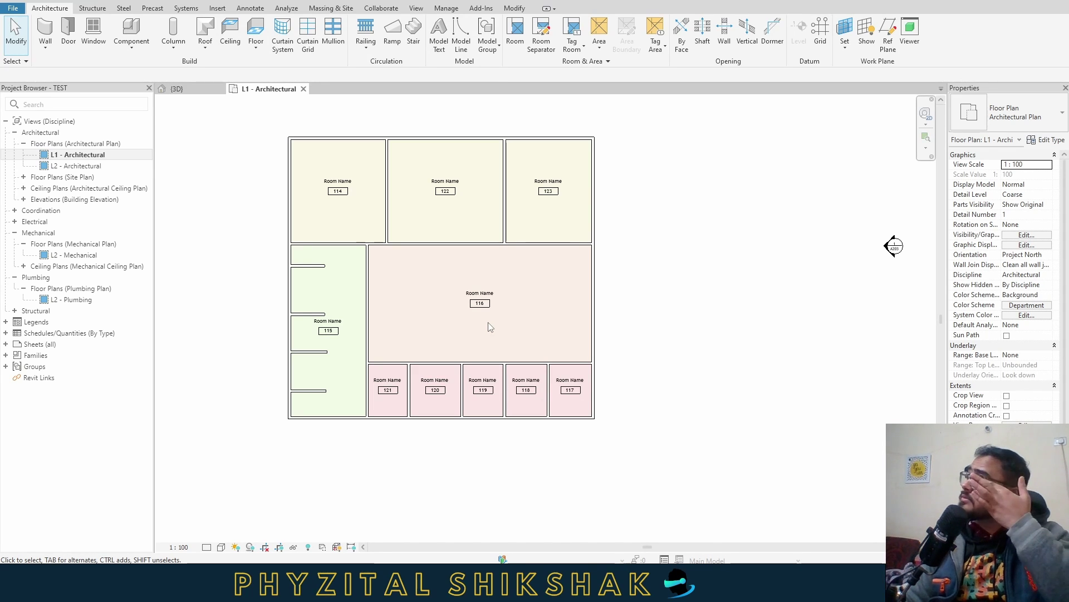
{"action": "scroll", "coordinate": [561, 339], "scroll_direction": "down", "scroll_amount": 2}
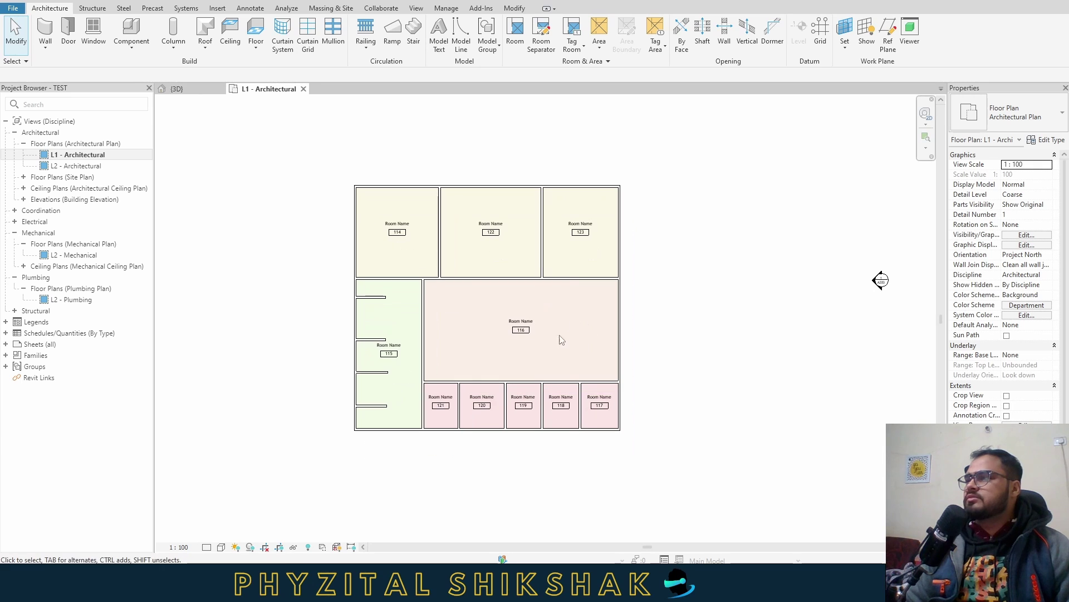
{"action": "left_click", "coordinate": [539, 347]}
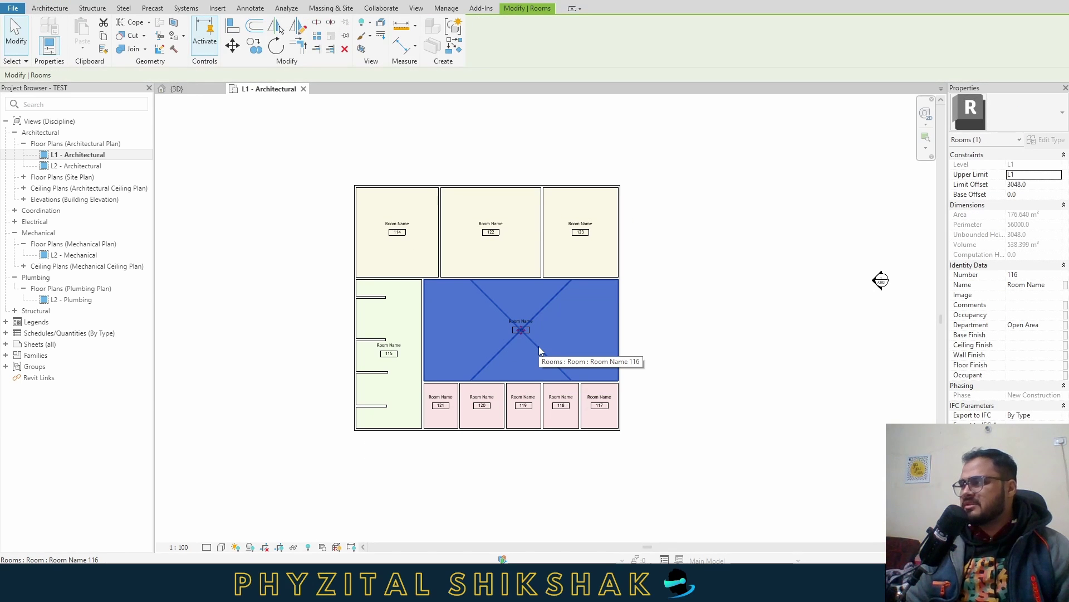
{"action": "left_click", "coordinate": [813, 408]}
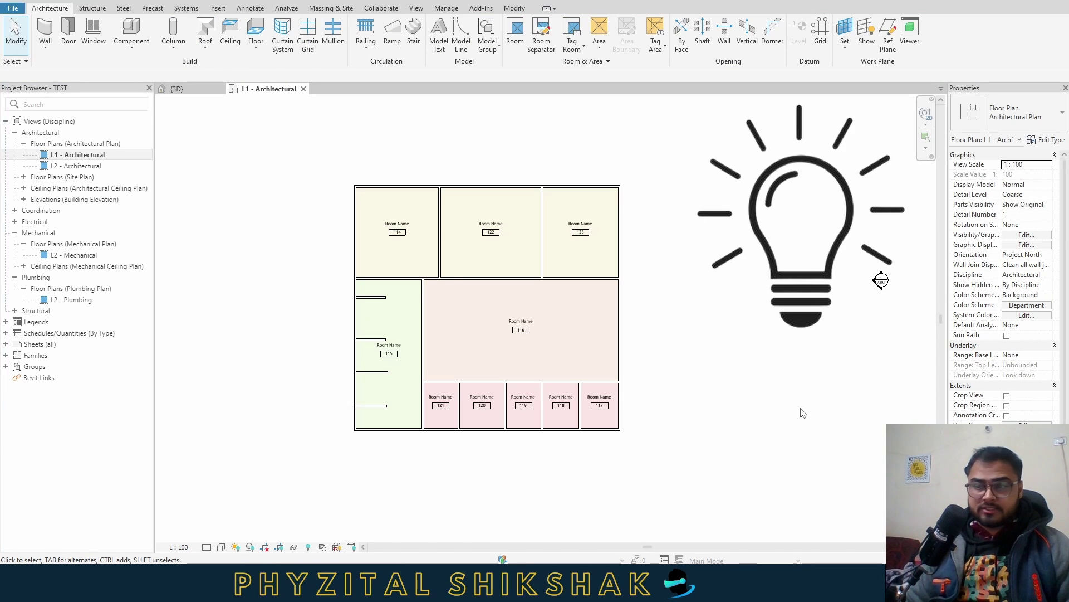
{"action": "left_click", "coordinate": [538, 355]}
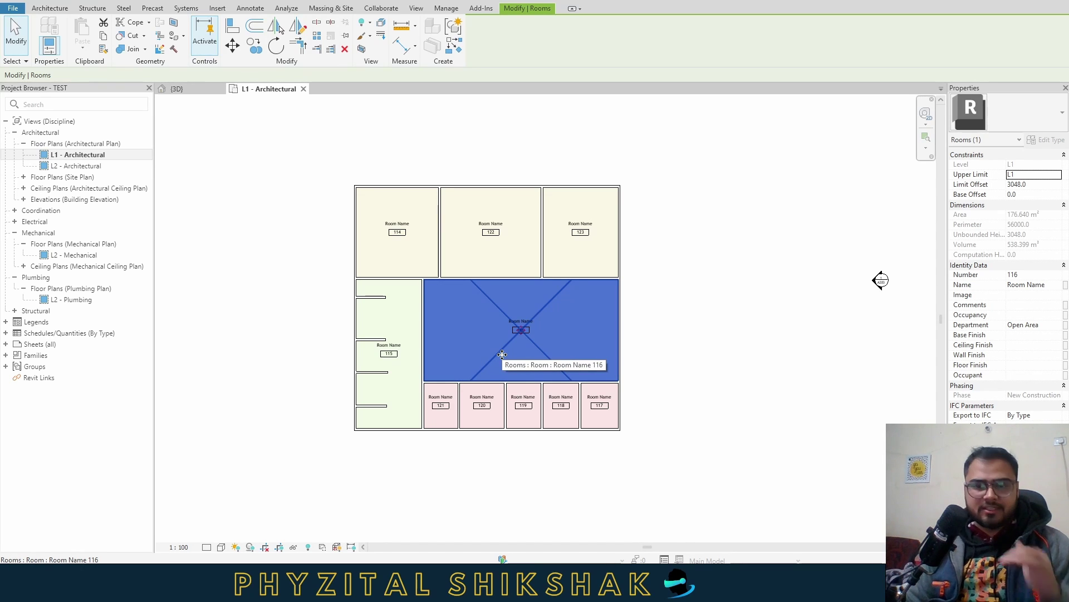
{"action": "left_click", "coordinate": [441, 468]}
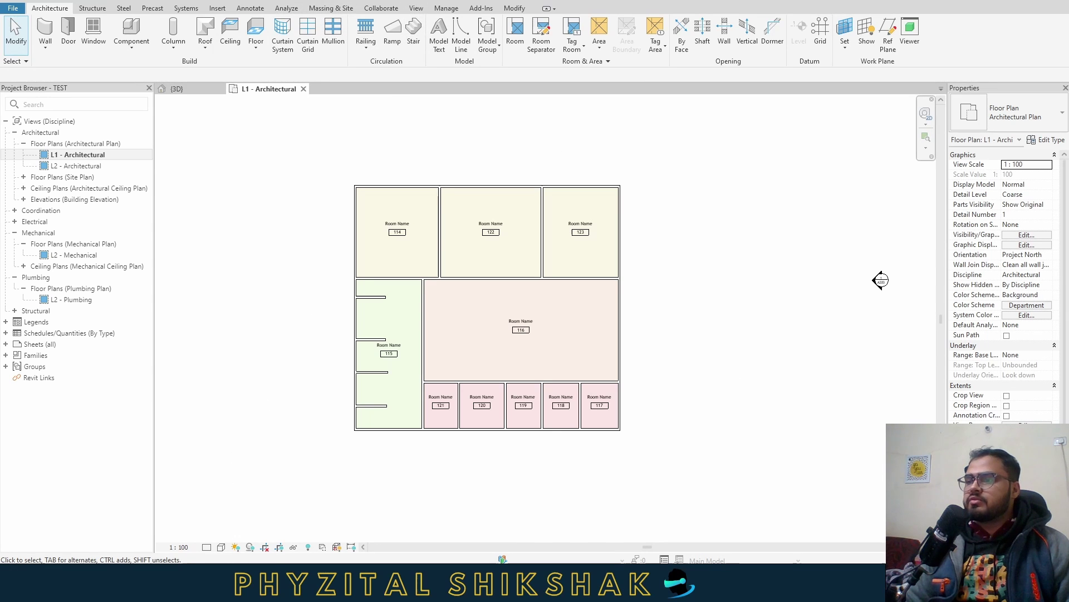
{"action": "key", "text": "alt+Tab"}
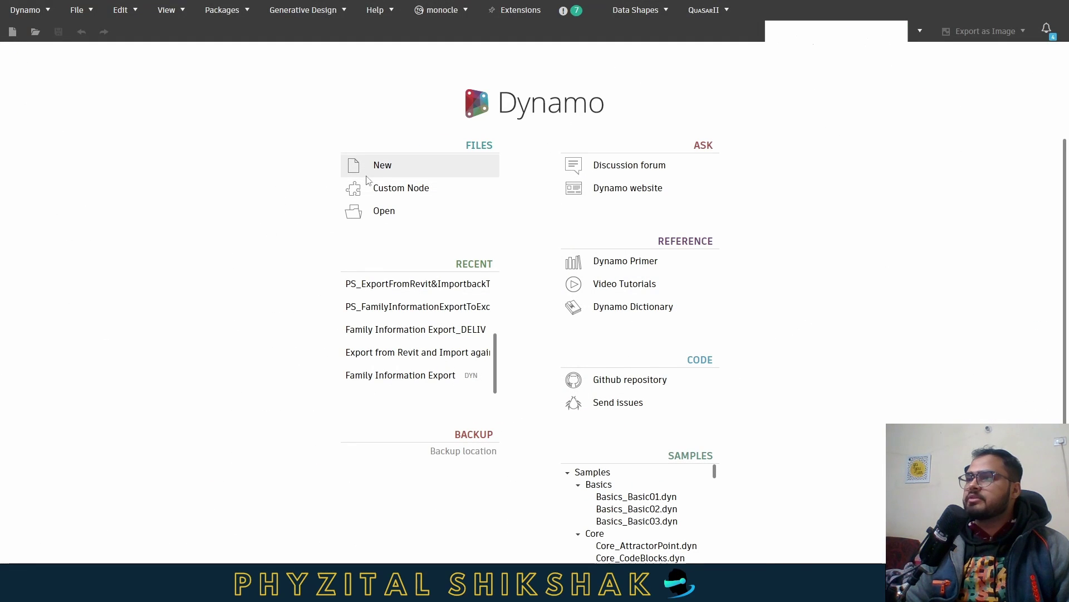
Start a new blank Dynamo graph with its run mode set to Manual.
{"action": "left_click", "coordinate": [389, 176]}
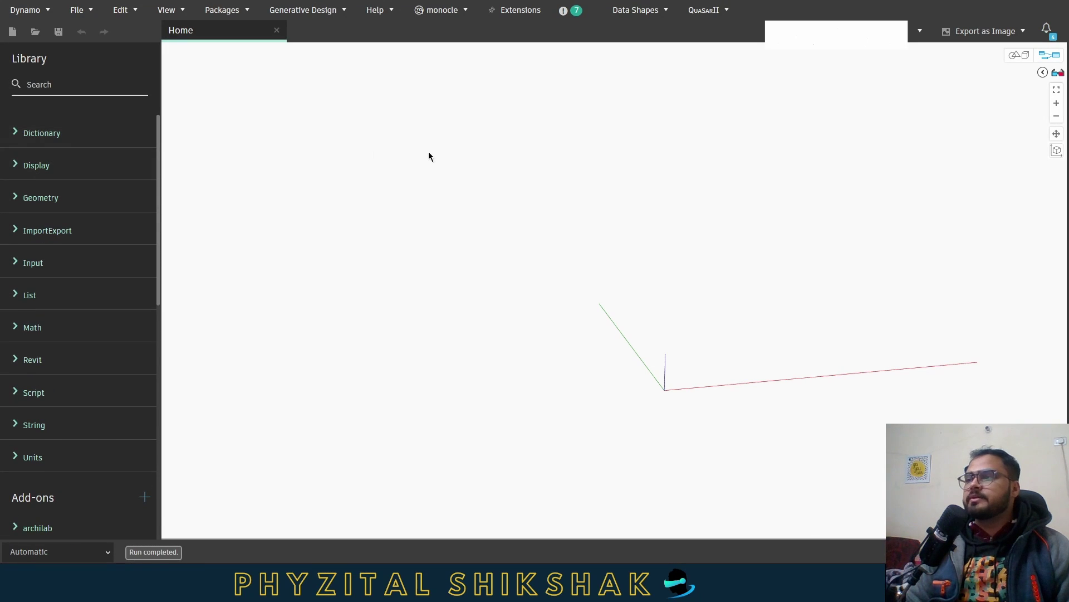
{"action": "left_click", "coordinate": [56, 551]}
{"action": "left_click", "coordinate": [34, 495]}
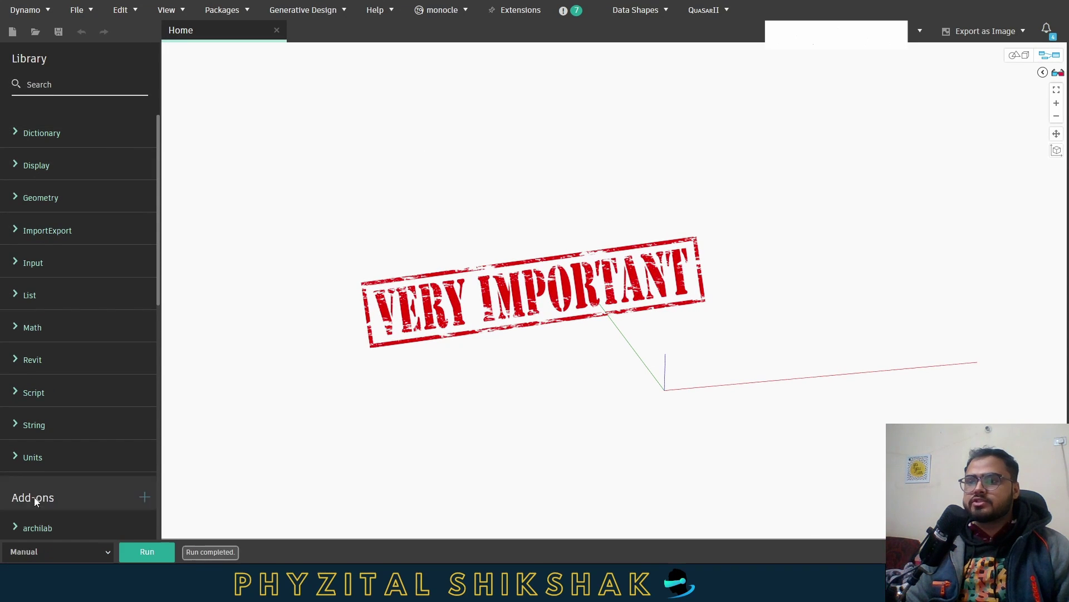
Add a Categories node and an All Elements of Category node side by side.
{"action": "left_click", "coordinate": [89, 104]}
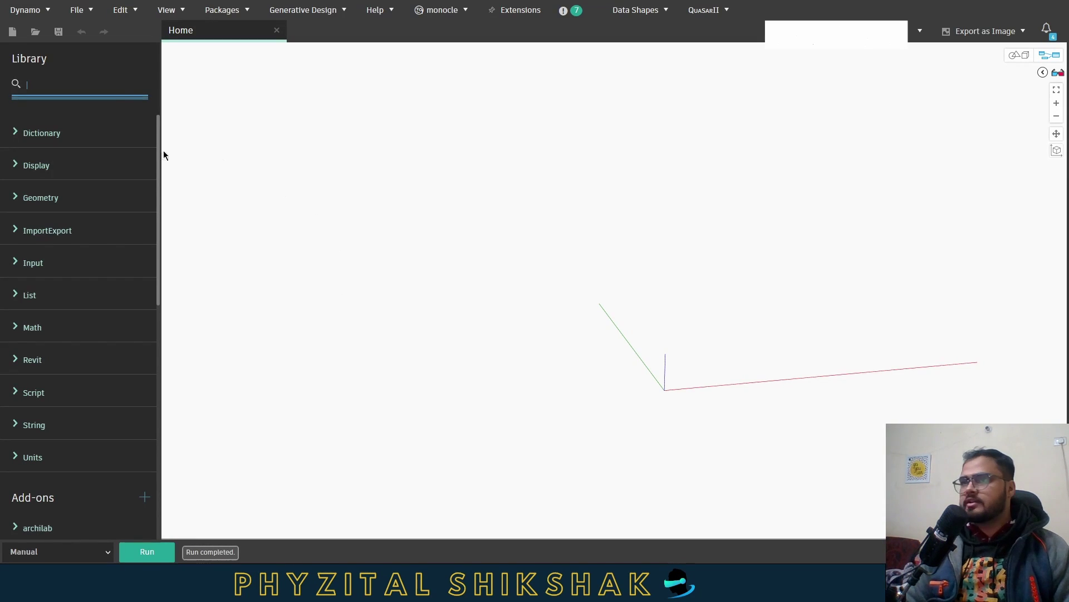
{"action": "left_click", "coordinate": [96, 92]}
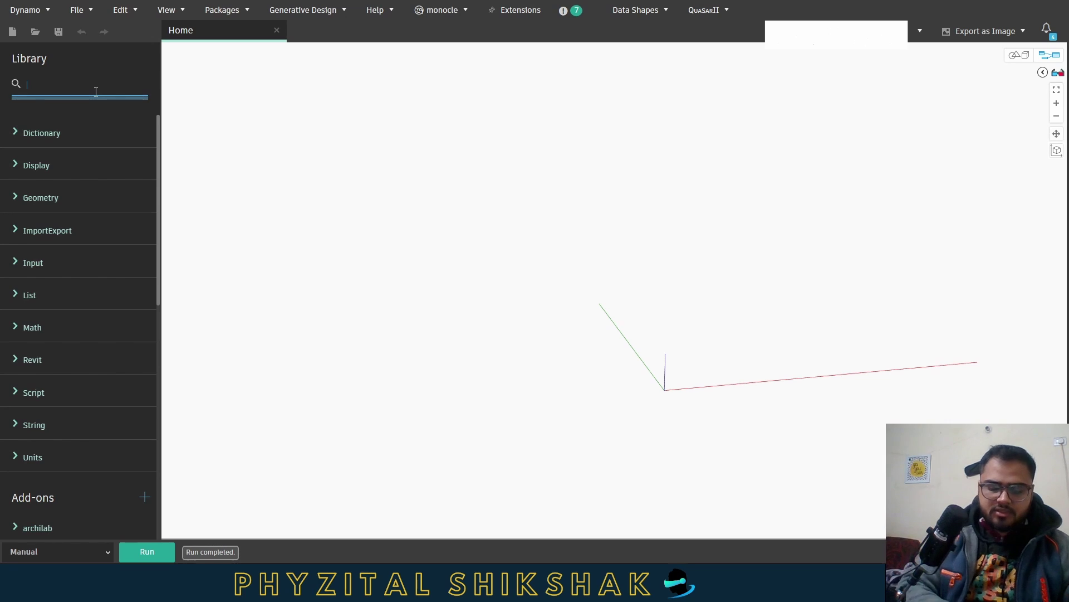
{"action": "type", "text": "category"}
{"action": "left_click", "coordinate": [59, 177]}
{"action": "left_click_drag", "start_coordinate": [649, 299], "coordinate": [341, 203]}
{"action": "type", "text": "all"}
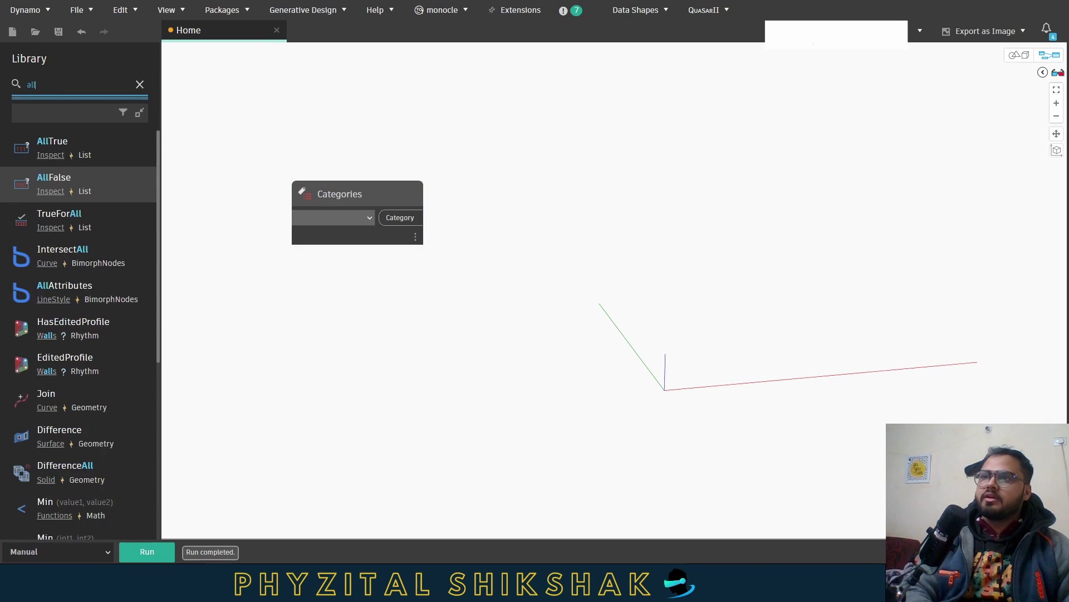
{"action": "type", "text": " el"}
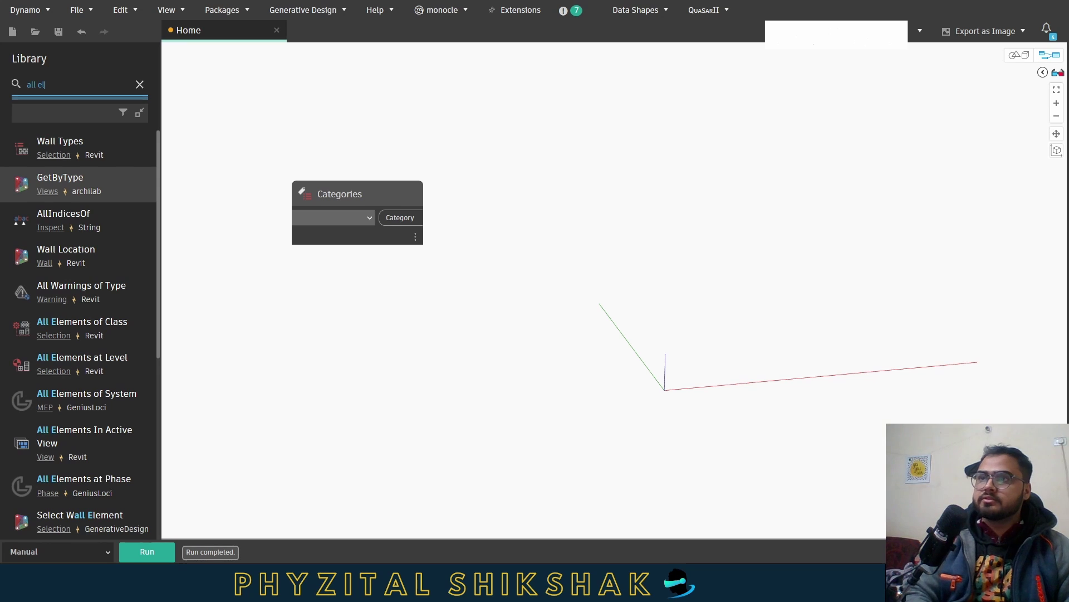
{"action": "type", "text": "emen"}
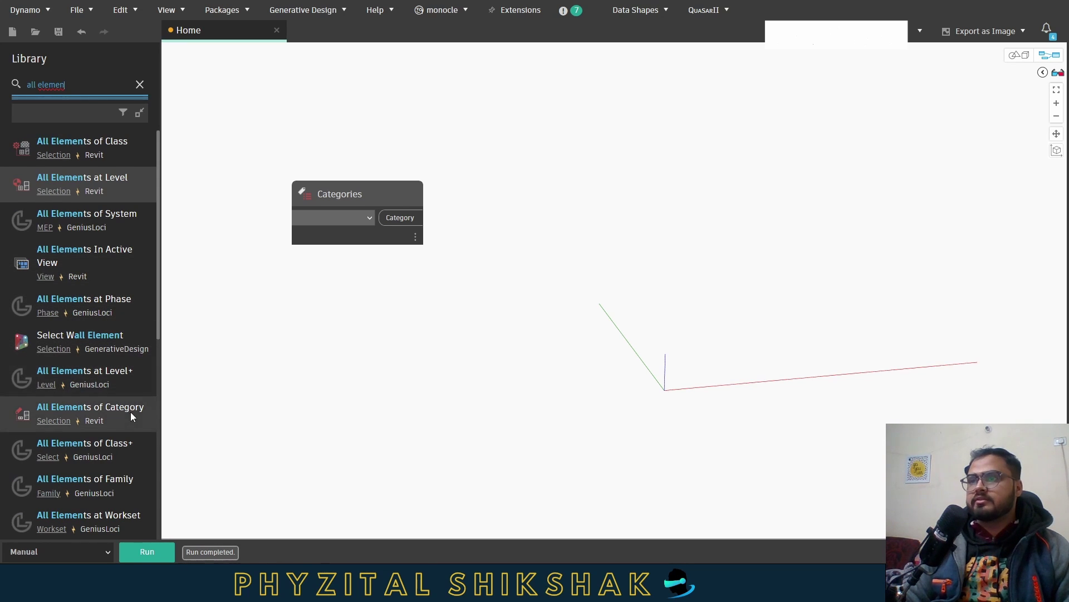
{"action": "left_click", "coordinate": [131, 412]}
{"action": "left_click_drag", "start_coordinate": [646, 311], "coordinate": [552, 193]}
Wire Categories into the Category input, choose Rooms, and run to list 14 rooms.
{"action": "left_click", "coordinate": [425, 217]}
{"action": "left_click", "coordinate": [520, 214]}
{"action": "left_click", "coordinate": [370, 218]}
{"action": "scroll", "coordinate": [370, 224], "scroll_direction": "down", "scroll_amount": 20}
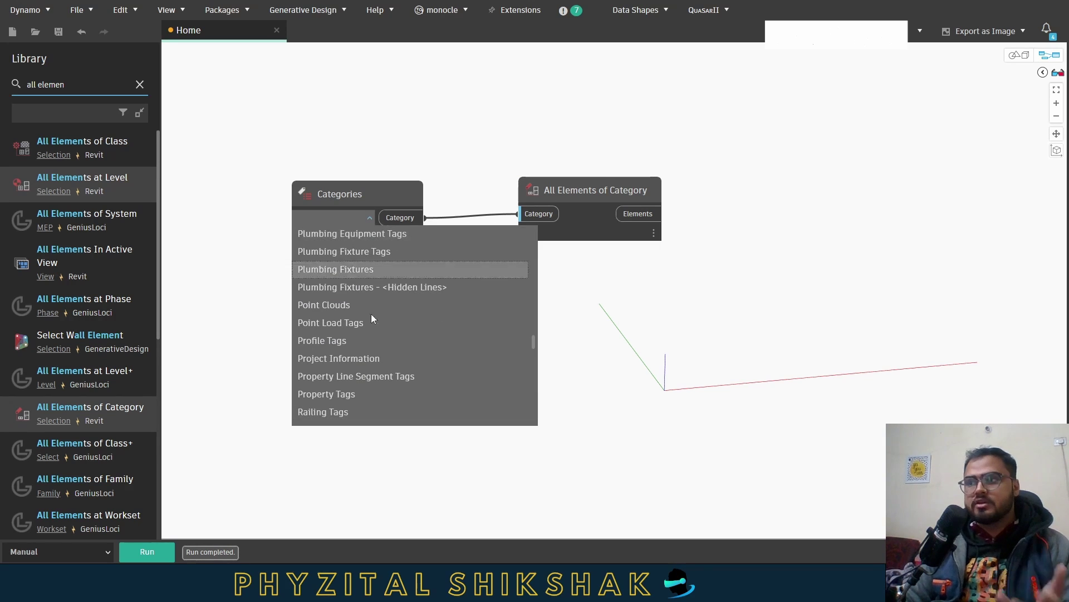
{"action": "scroll", "coordinate": [339, 359], "scroll_direction": "down", "scroll_amount": 13}
{"action": "scroll", "coordinate": [331, 323], "scroll_direction": "up", "scroll_amount": 5}
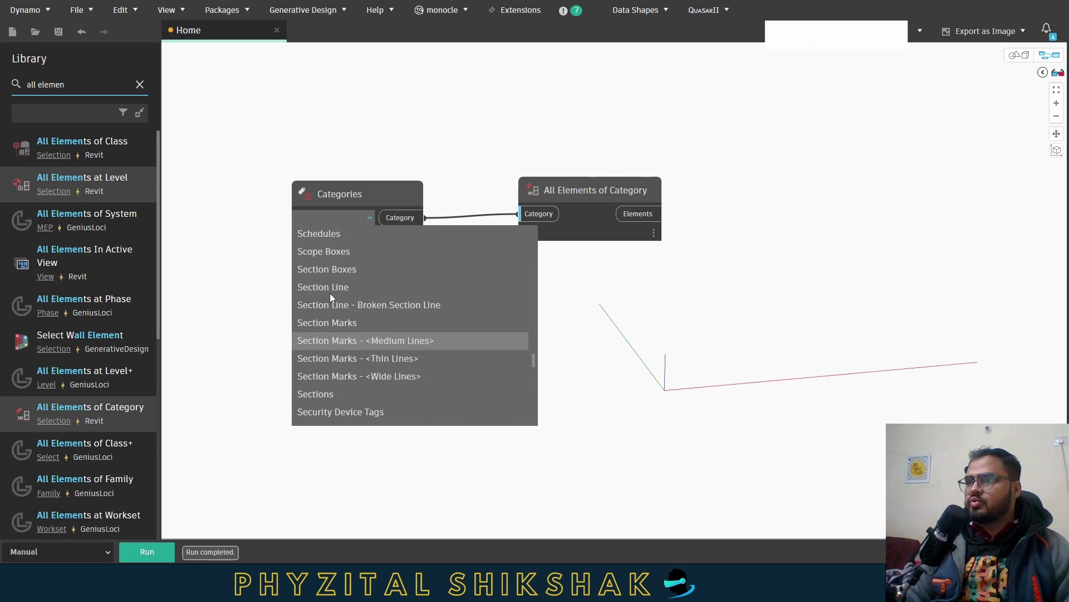
{"action": "left_click", "coordinate": [319, 307]}
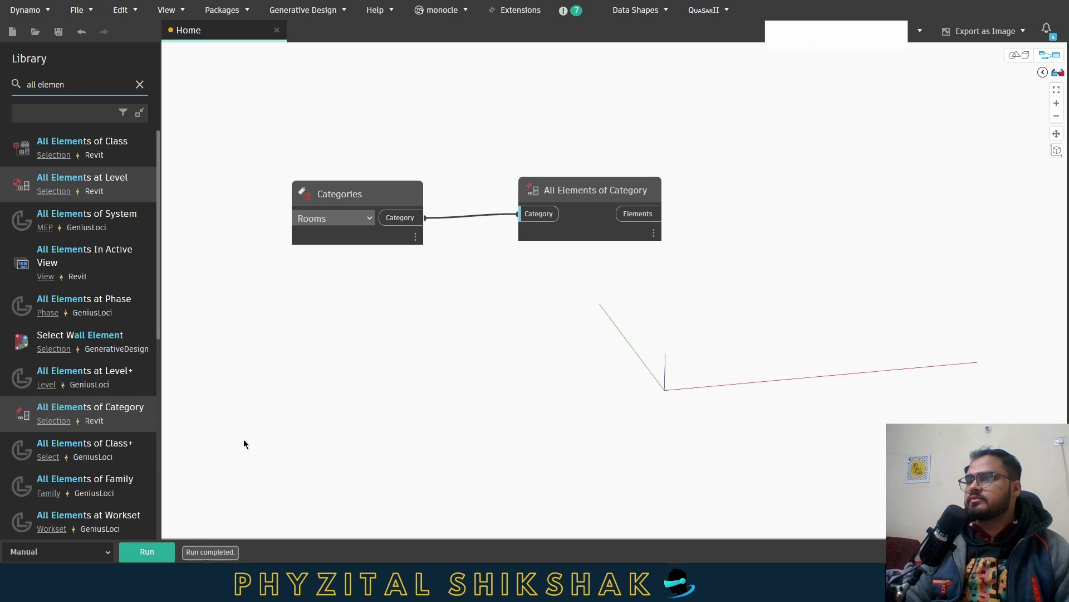
{"action": "left_click", "coordinate": [162, 550]}
Add Element.GetParameterValueByName and feed the room Elements into its element input.
{"action": "mouse_move", "coordinate": [652, 256]}
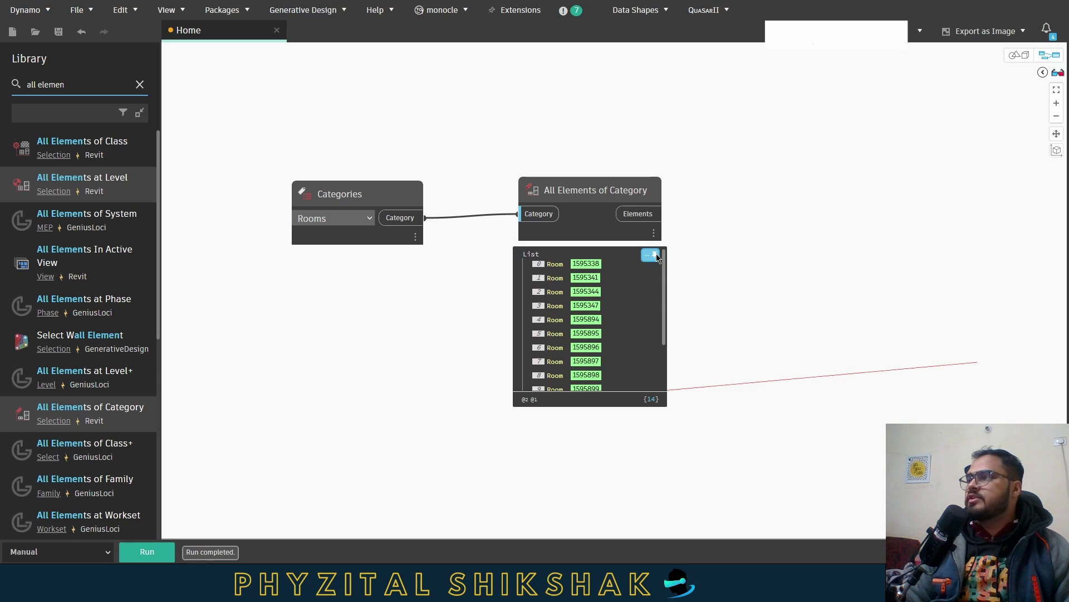
{"action": "left_click_drag", "start_coordinate": [613, 190], "coordinate": [565, 196]}
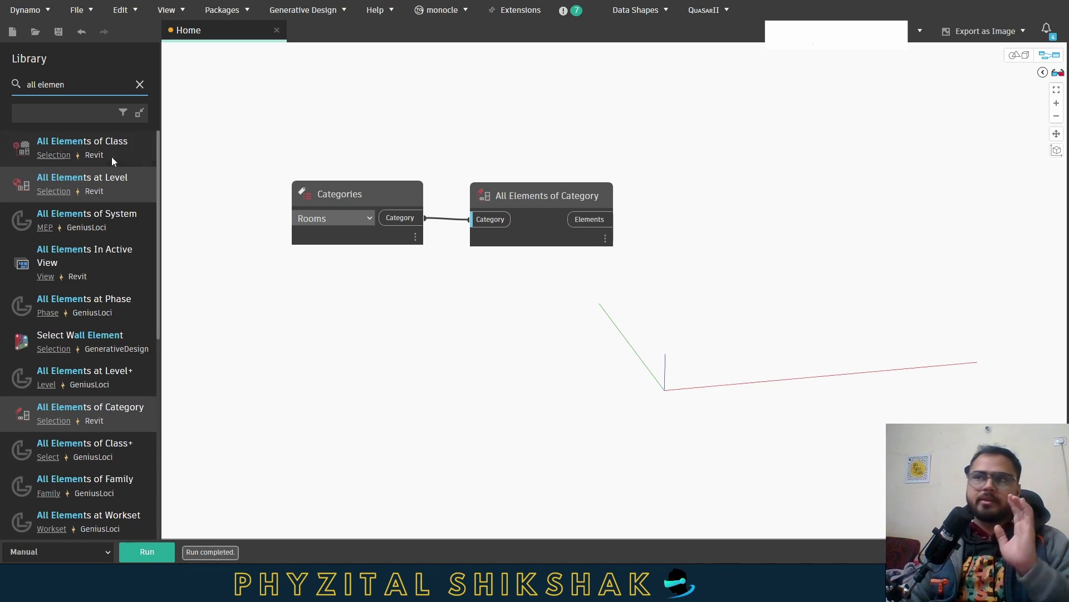
{"action": "left_click_drag", "start_coordinate": [86, 84], "coordinate": [7, 88]}
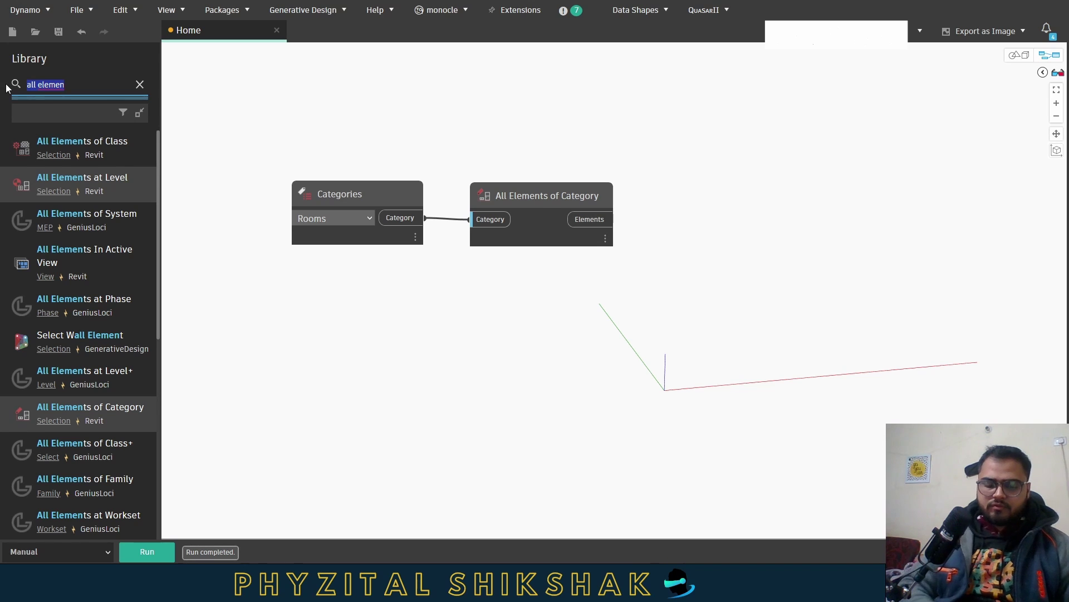
{"action": "type", "text": "get"}
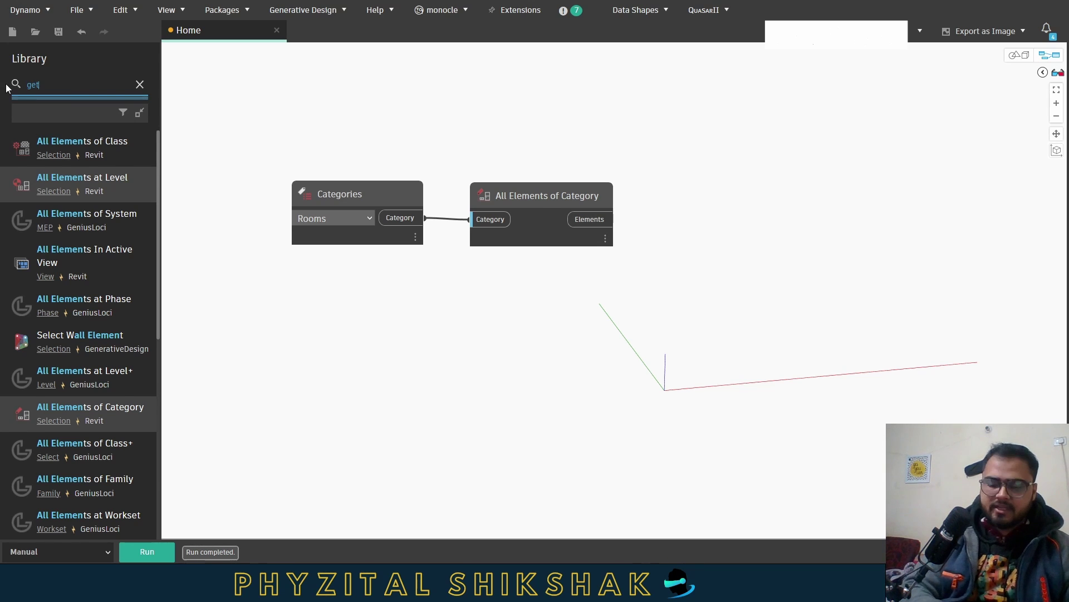
{"action": "type", "text": "para"}
{"action": "mouse_move", "coordinate": [137, 286]}
{"action": "left_click_drag", "start_coordinate": [136, 283], "coordinate": [629, 312]}
{"action": "left_click_drag", "start_coordinate": [631, 384], "coordinate": [691, 262]}
{"action": "left_click_drag", "start_coordinate": [615, 219], "coordinate": [690, 219]}
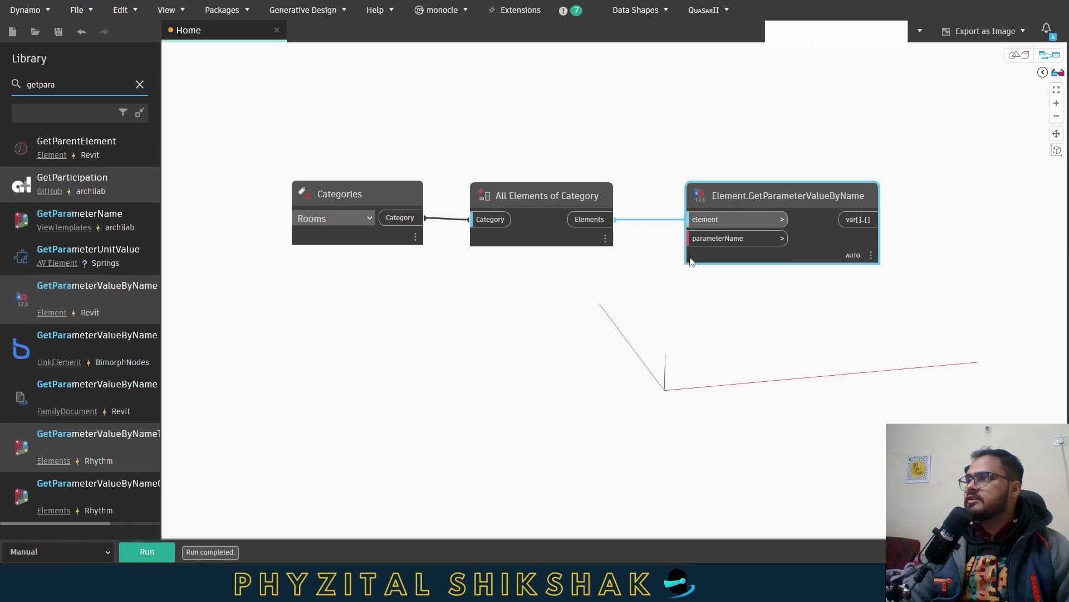
{"action": "left_click", "coordinate": [663, 268]}
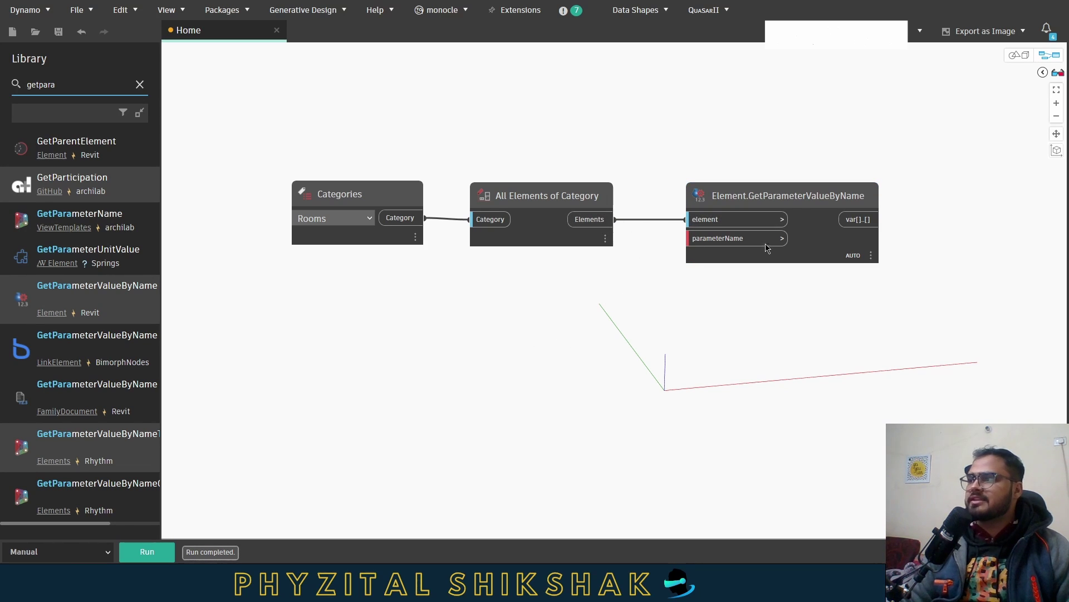
Add a String node reading 'Name' and wire it into parameterName.
{"action": "left_click_drag", "start_coordinate": [114, 94], "coordinate": [5, 85]}
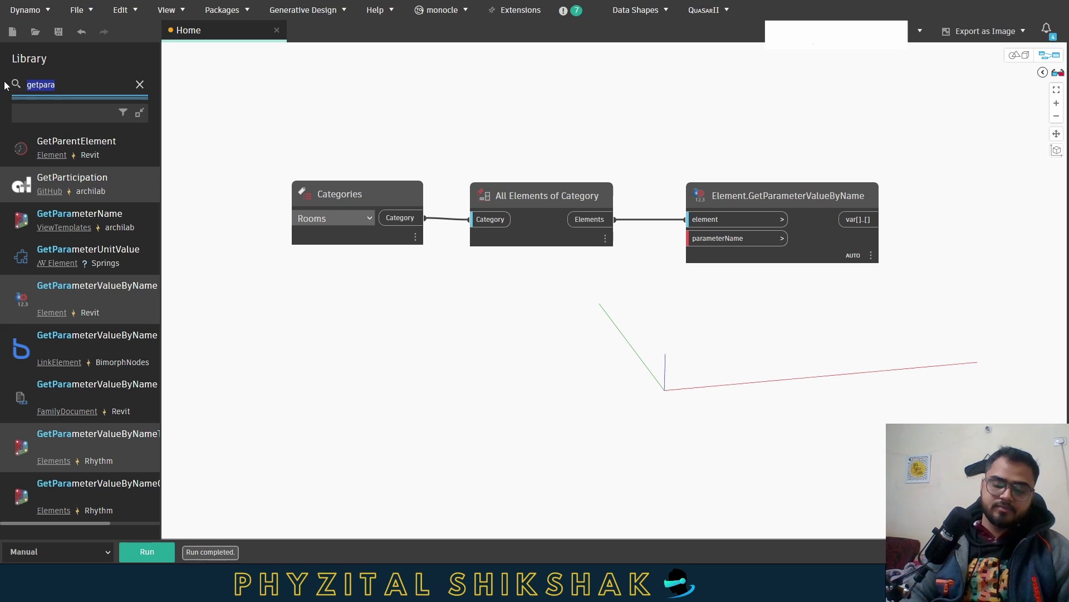
{"action": "type", "text": "string"}
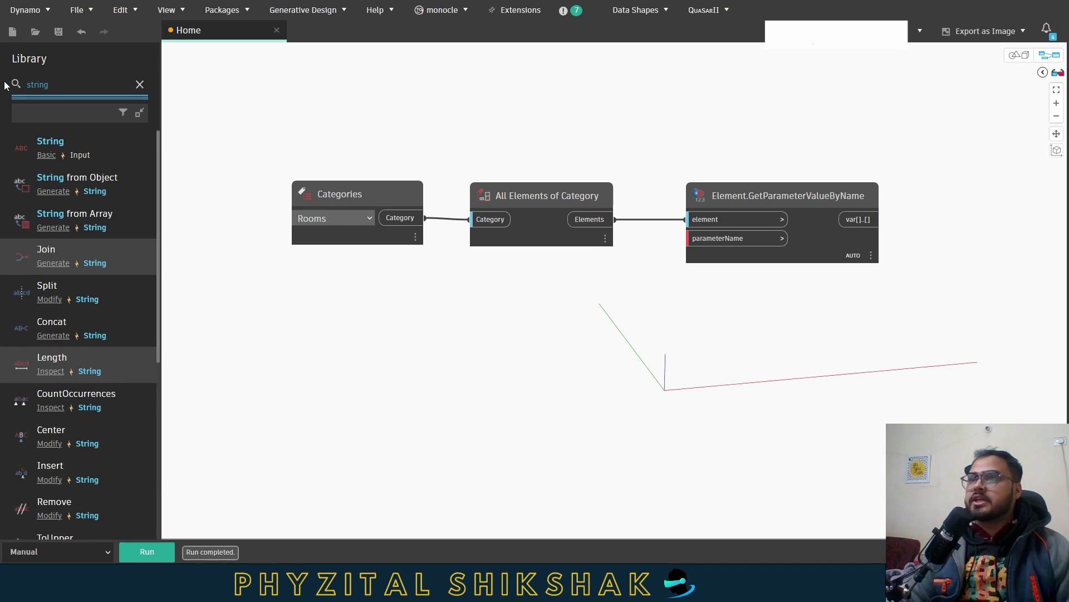
{"action": "left_click", "coordinate": [93, 139]}
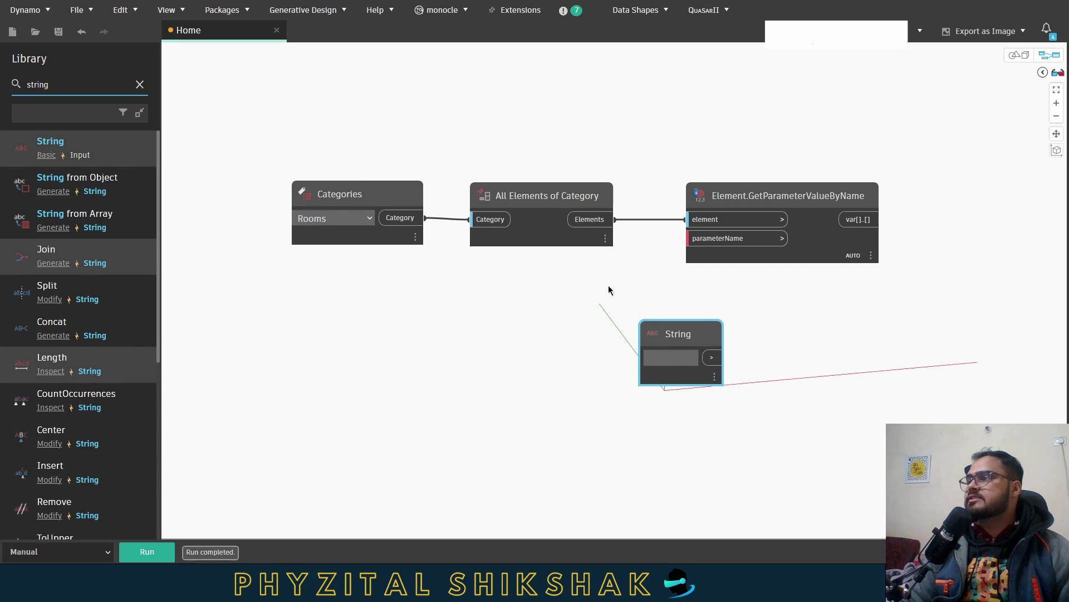
{"action": "left_click_drag", "start_coordinate": [685, 333], "coordinate": [575, 278]}
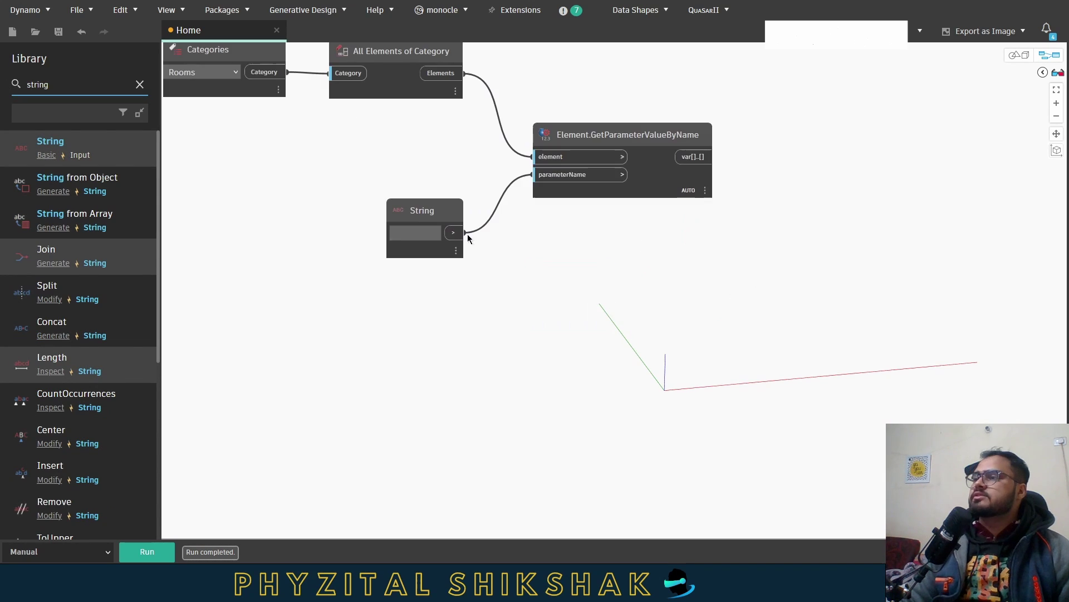
{"action": "left_click", "coordinate": [433, 233]}
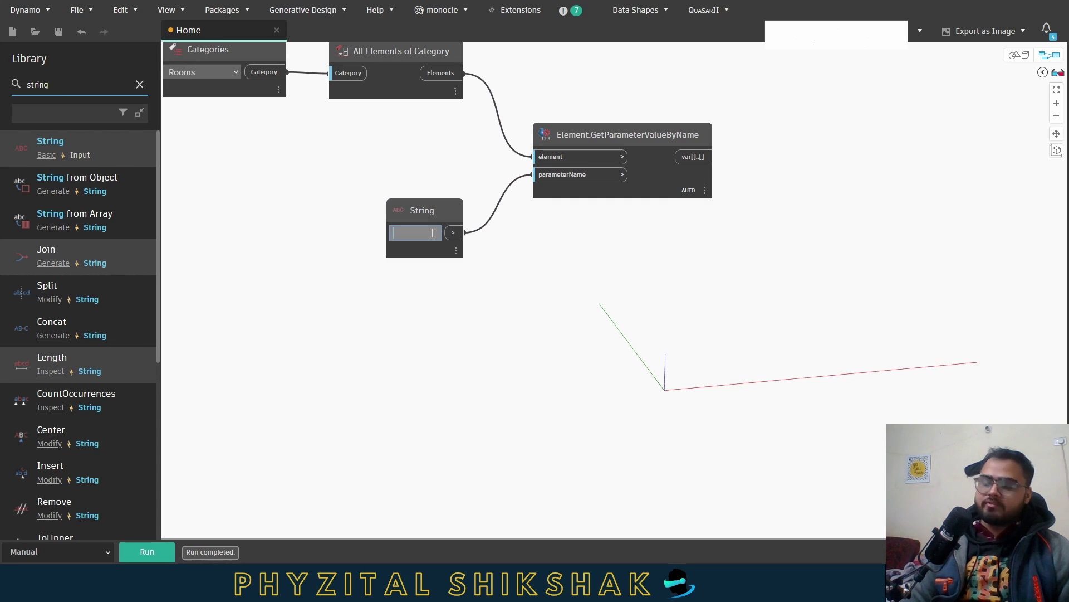
{"action": "type", "text": "Nam"}
{"action": "type", "text": "e"}
{"action": "left_click_drag", "start_coordinate": [411, 215], "coordinate": [682, 317]}
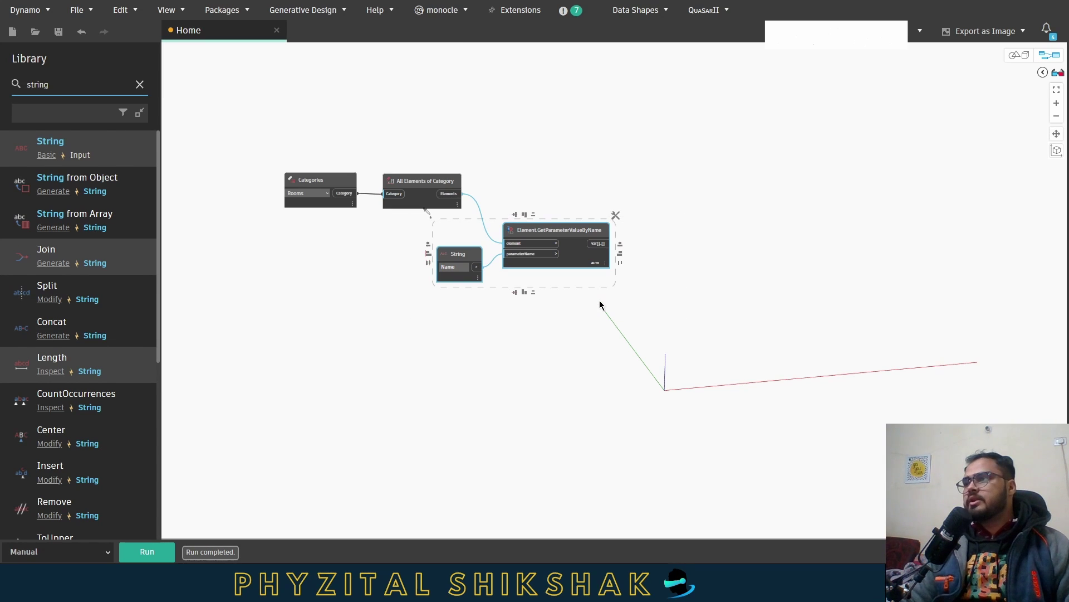
Duplicate the String and parameter-reader pair three times, stacking the copies below the original.
{"action": "key", "text": "ctrl+c"}
{"action": "key", "text": "ctrl+v"}
{"action": "left_click_drag", "start_coordinate": [695, 239], "coordinate": [543, 325], "text": "ctrl"}
{"action": "left_click_drag", "start_coordinate": [721, 211], "coordinate": [545, 413], "text": "ctrl"}
{"action": "middle_click_drag", "start_coordinate": [545, 412], "coordinate": [539, 354]}
{"action": "left_click_drag", "start_coordinate": [763, 157], "coordinate": [587, 416]}
{"action": "middle_click_drag", "start_coordinate": [580, 466], "coordinate": [587, 396]}
{"action": "left_click_drag", "start_coordinate": [424, 88], "coordinate": [719, 184]}
{"action": "left_click_drag", "start_coordinate": [568, 109], "coordinate": [574, 117]}
{"action": "left_click", "coordinate": [589, 246]}
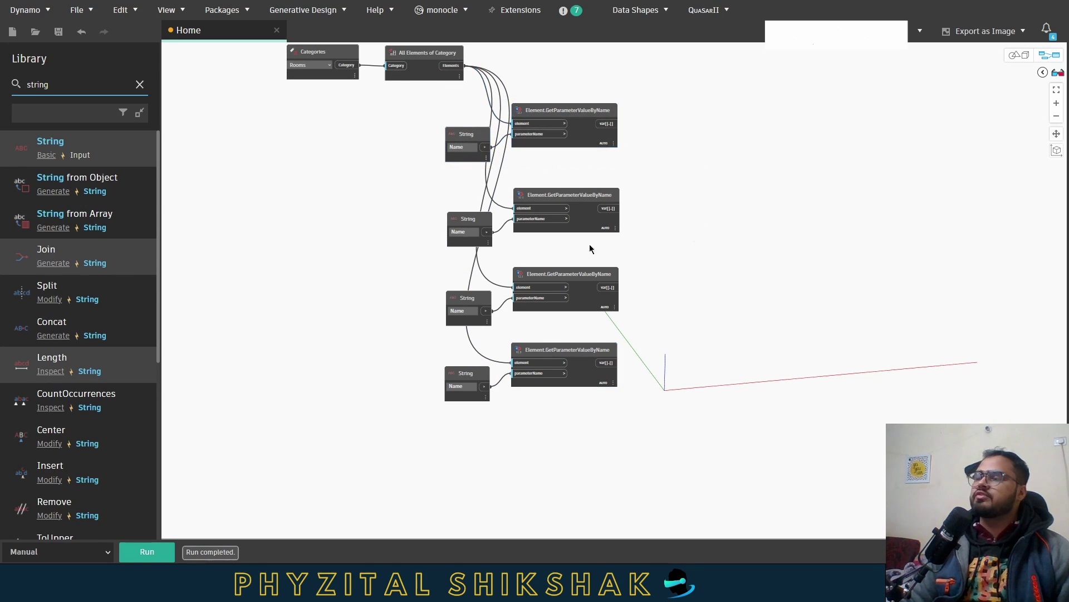
{"action": "scroll", "coordinate": [461, 218], "scroll_direction": "up", "scroll_amount": 3}
Change the copied strings to 'Number', 'Department' and 'Occupancy'.
{"action": "double_click", "coordinate": [439, 172]}
{"action": "type", "text": "Number"}
{"action": "double_click", "coordinate": [421, 297]}
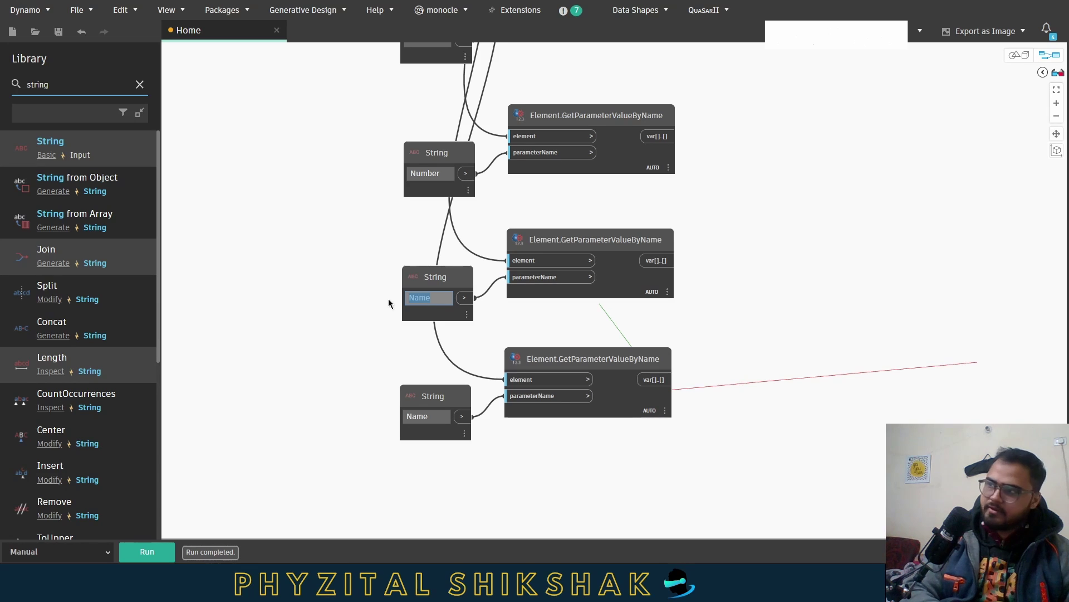
{"action": "type", "text": "Deparyt"}
{"action": "key", "text": "BackSpace"}
{"action": "key", "text": "BackSpace"}
{"action": "type", "text": "tment"}
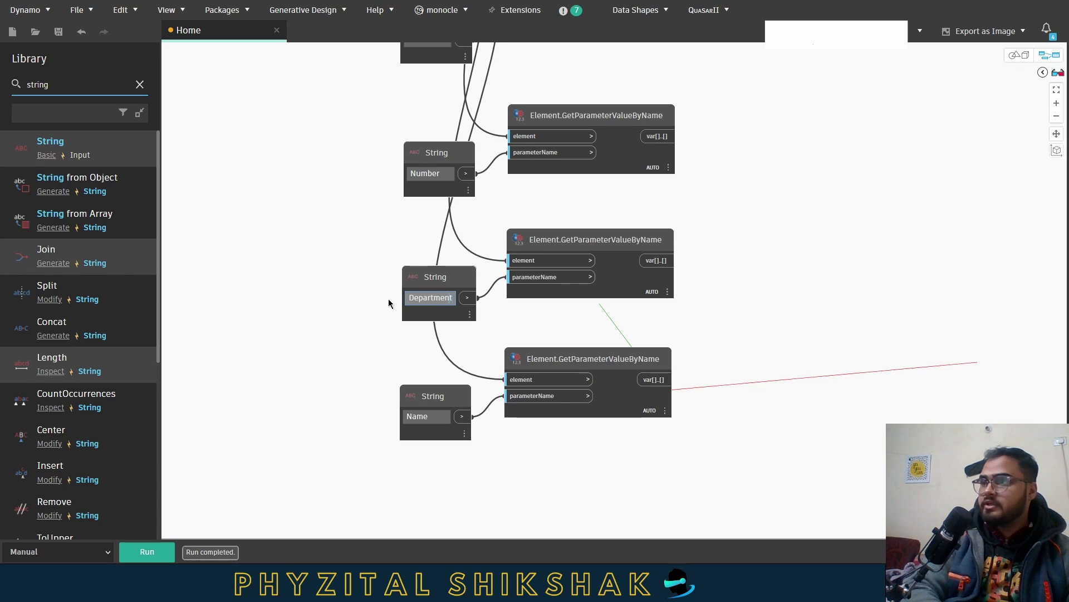
{"action": "left_click", "coordinate": [435, 418]}
{"action": "double_click", "coordinate": [435, 417]}
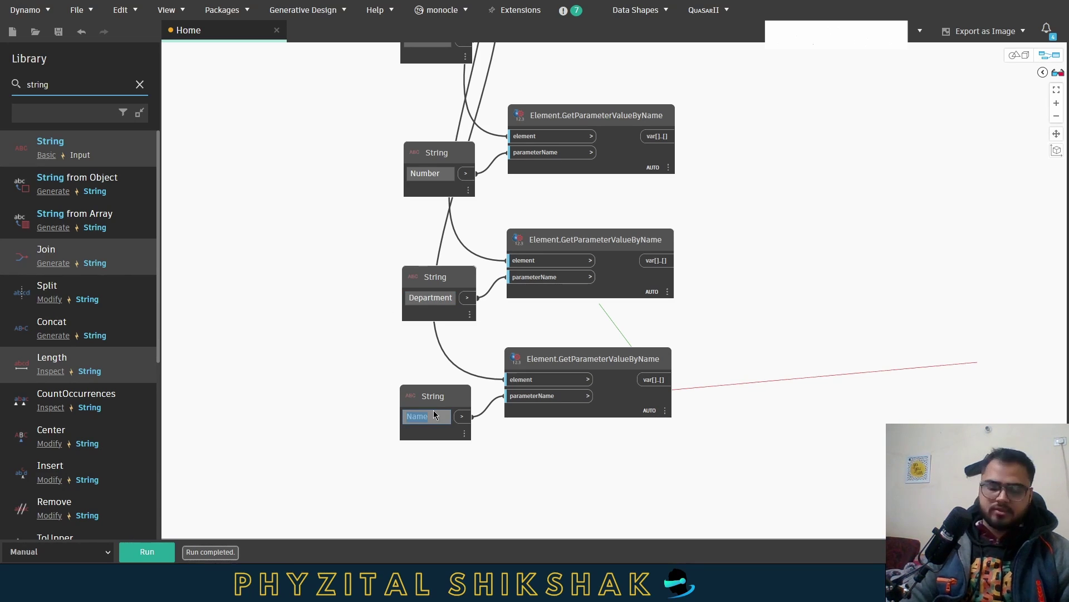
{"action": "type", "text": "Occupancy"}
{"action": "left_click", "coordinate": [361, 440]}
Preview the four readers' outputs to confirm values for all 14 rooms.
{"action": "middle_click_drag", "start_coordinate": [668, 44], "coordinate": [608, 152]}
{"action": "mouse_move", "coordinate": [609, 162]}
{"action": "mouse_move", "coordinate": [611, 294]}
{"action": "middle_click_drag", "start_coordinate": [630, 373], "coordinate": [603, 186]}
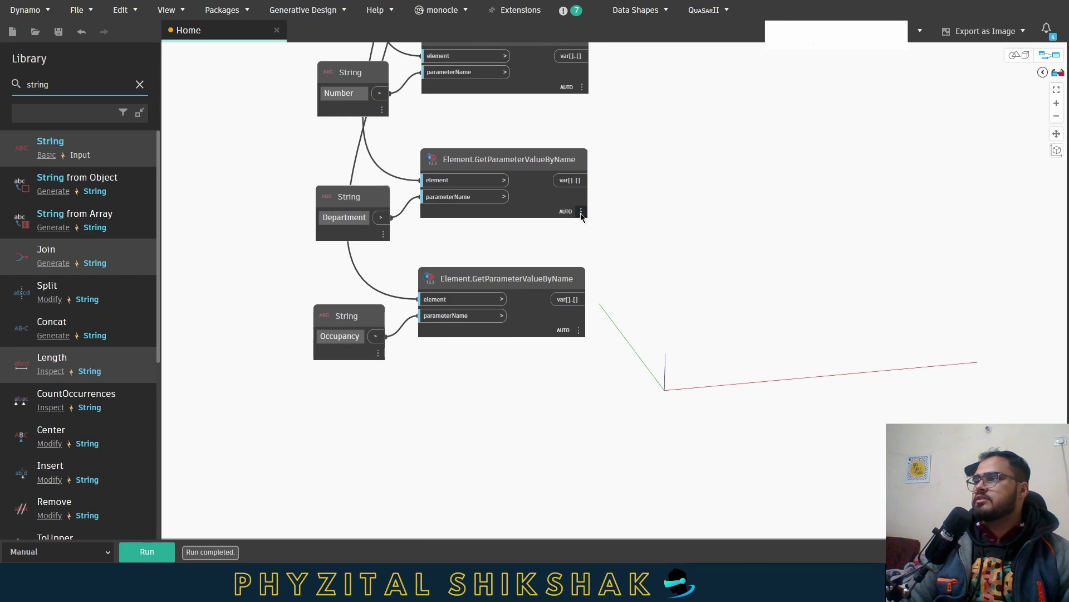
{"action": "mouse_move", "coordinate": [581, 219]}
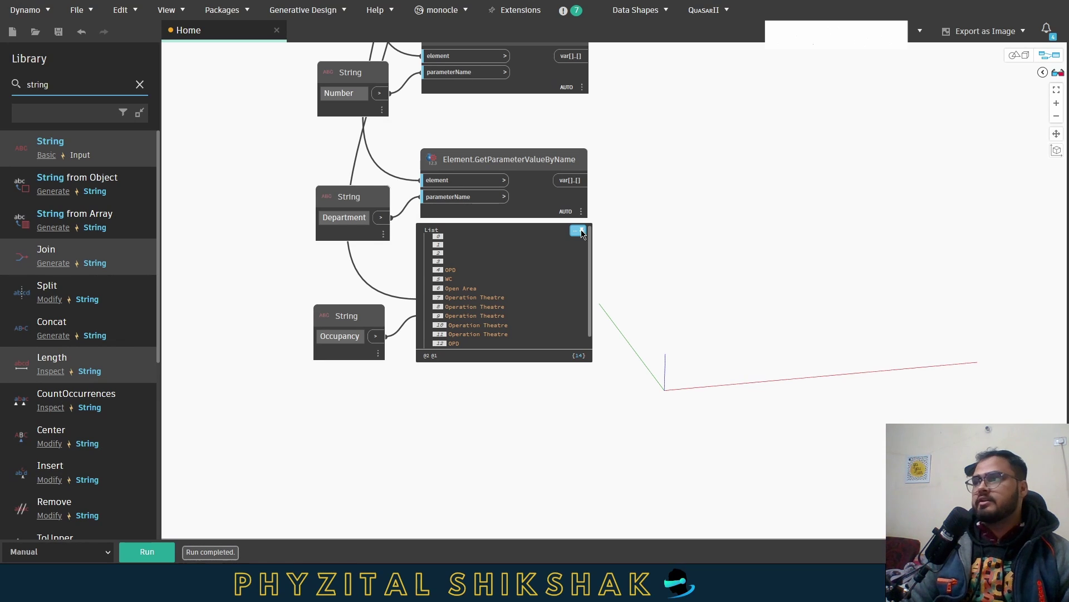
{"action": "mouse_move", "coordinate": [580, 353]}
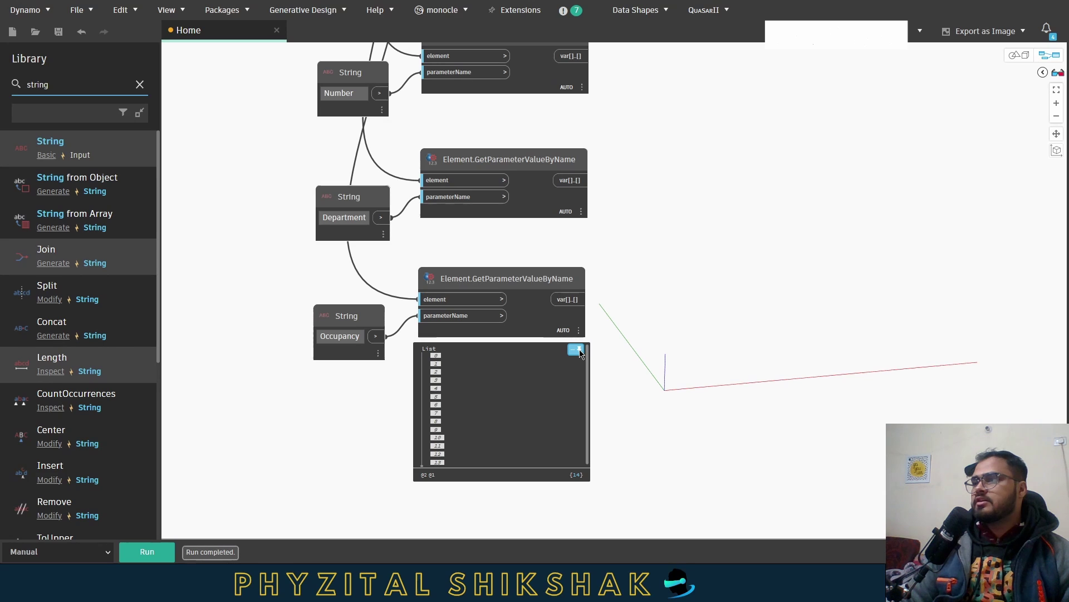